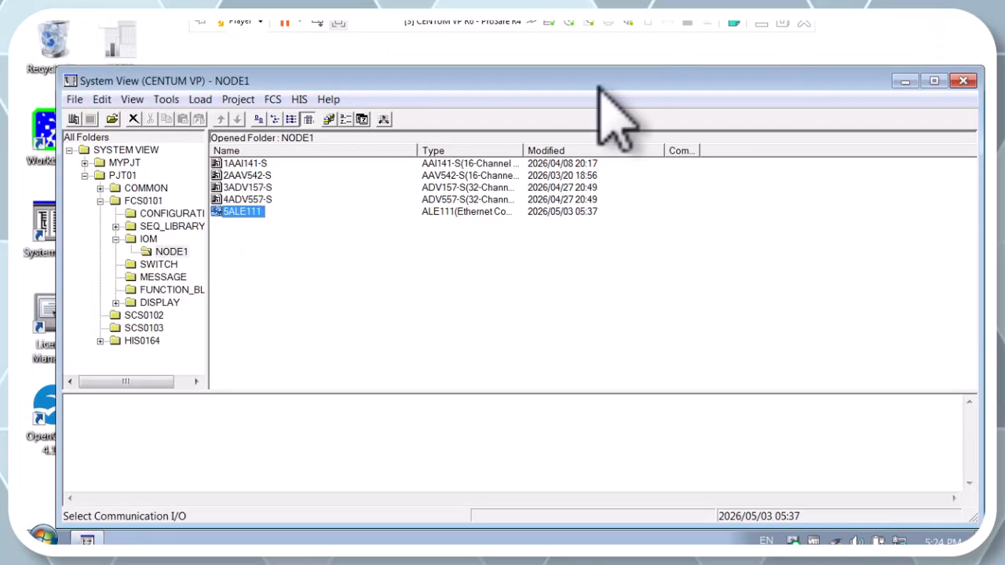
Open WBTagDef from FCS0101's SWITCH folder and set the element of row 0001 to %WB000101
left_click(159, 264)
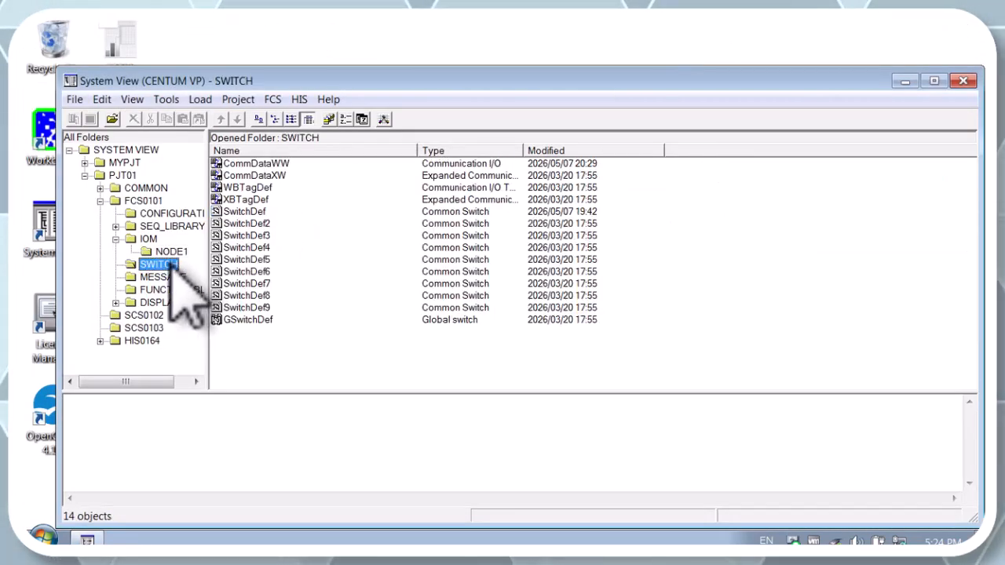
double_click(271, 188)
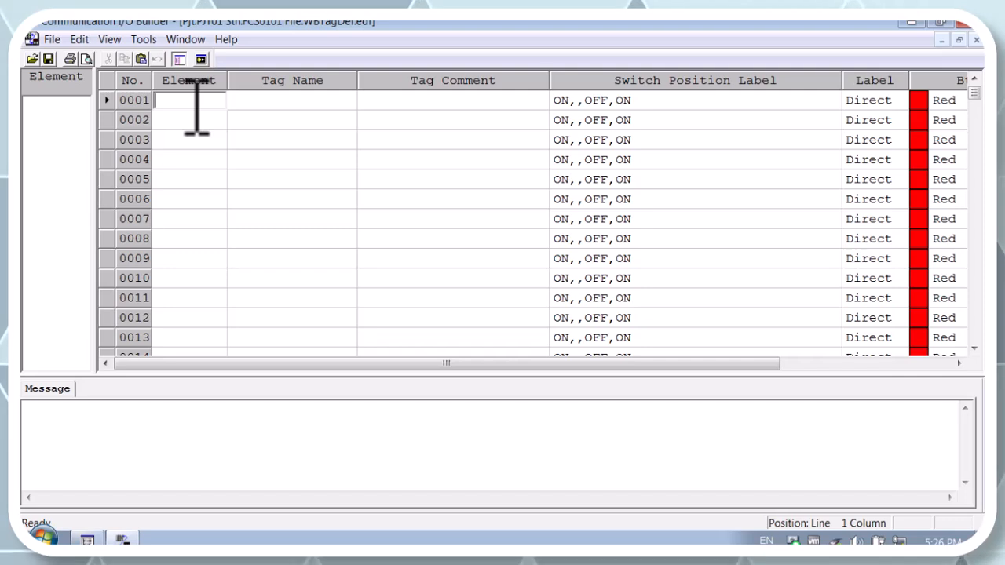
type("%WB")
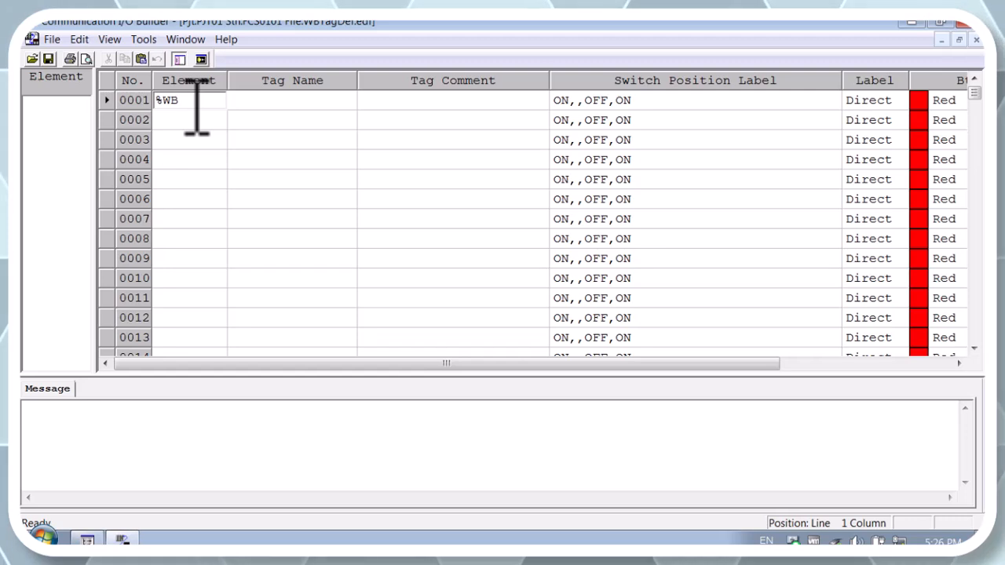
type("00101")
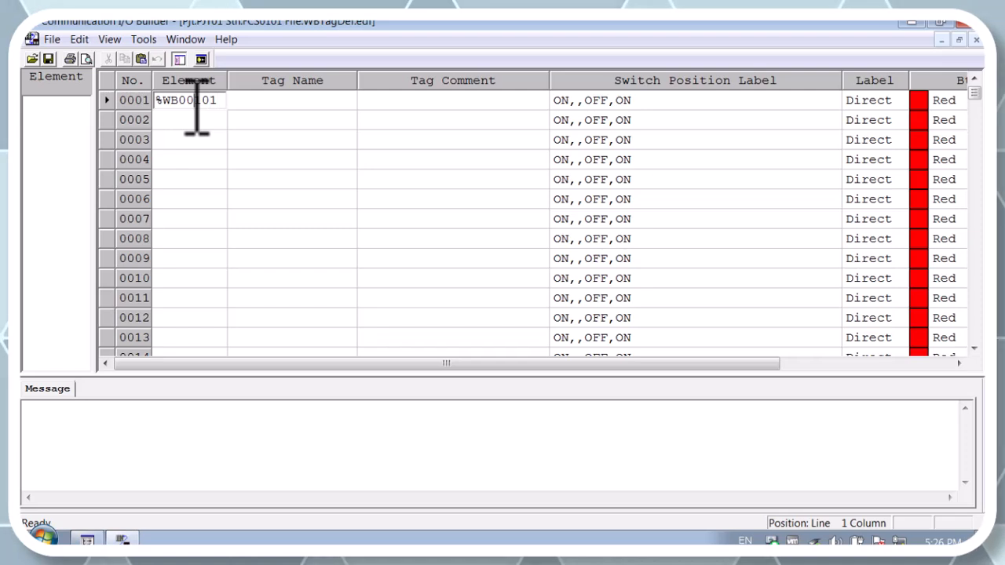
left_click(195, 101)
type("0")
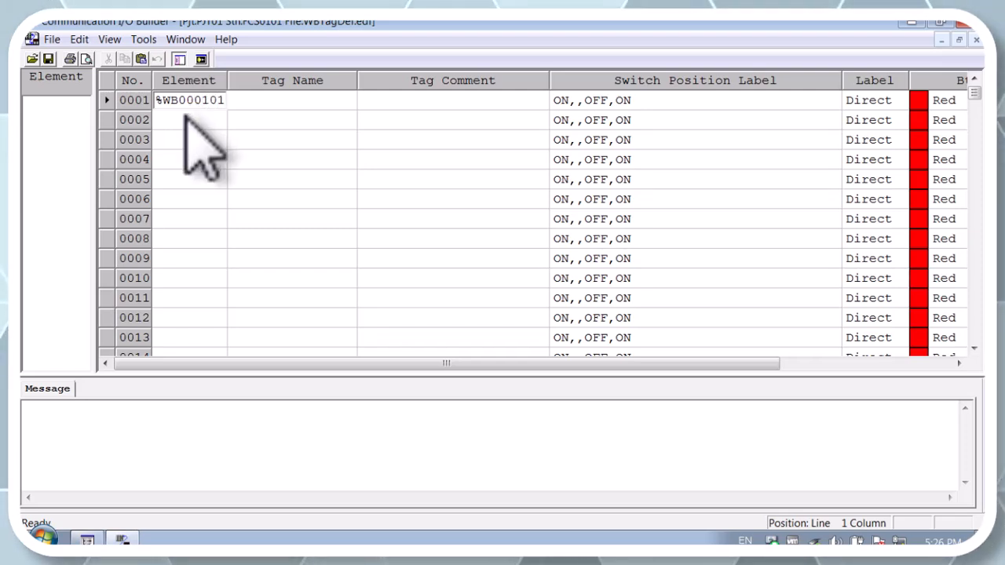
Give element %WB000101 the tag name COIL and the tag comment coil
left_click(267, 101)
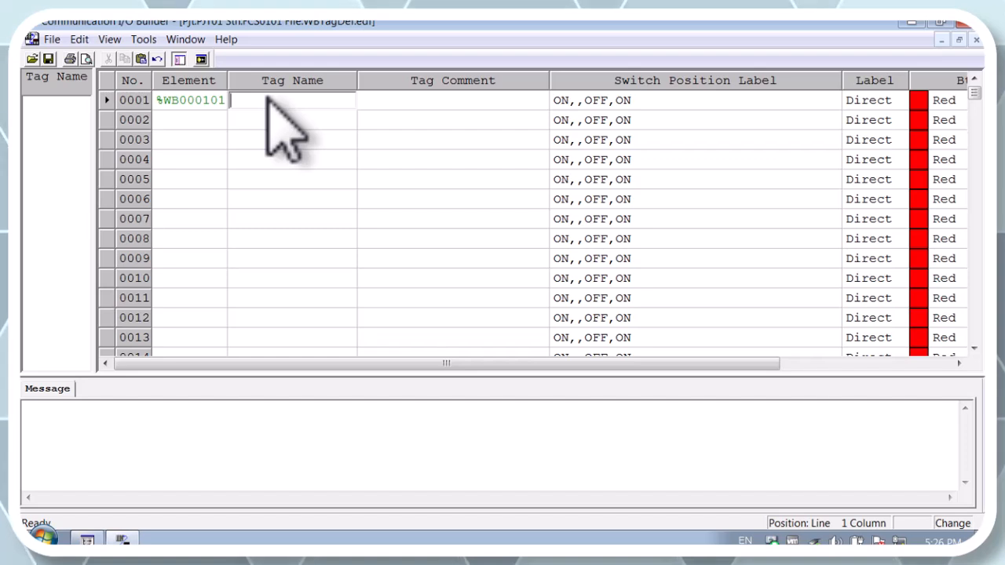
type("C")
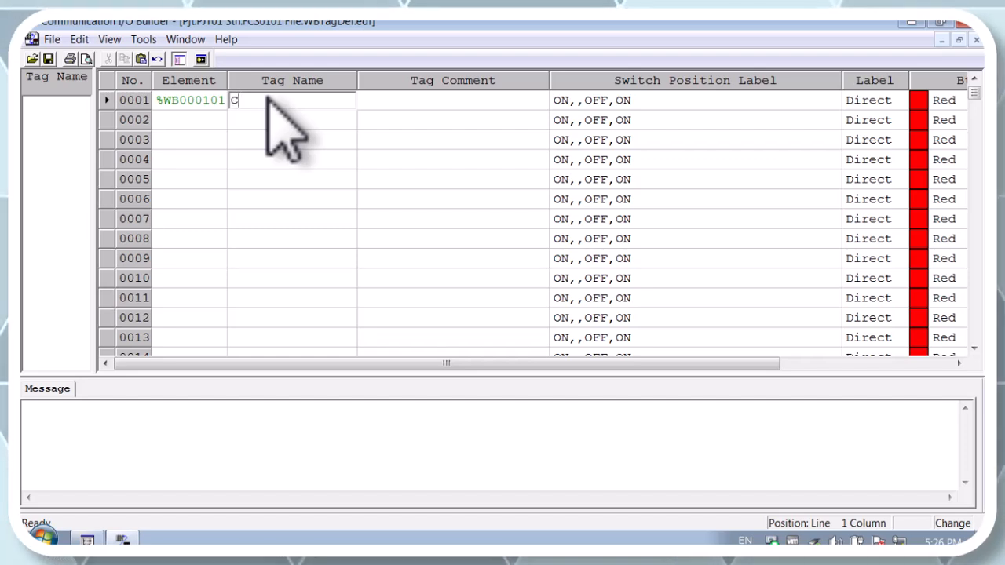
type("OIL")
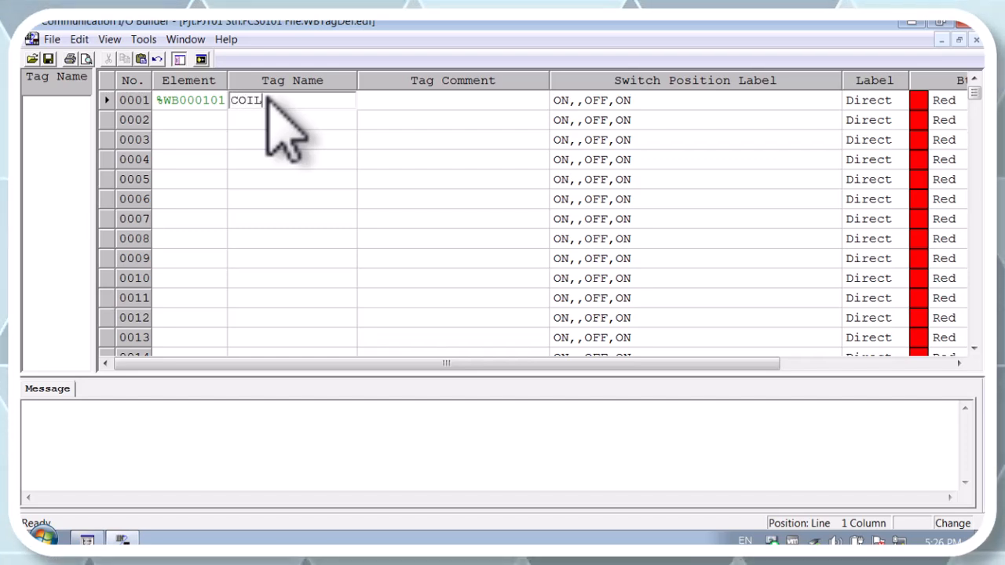
left_click(438, 100)
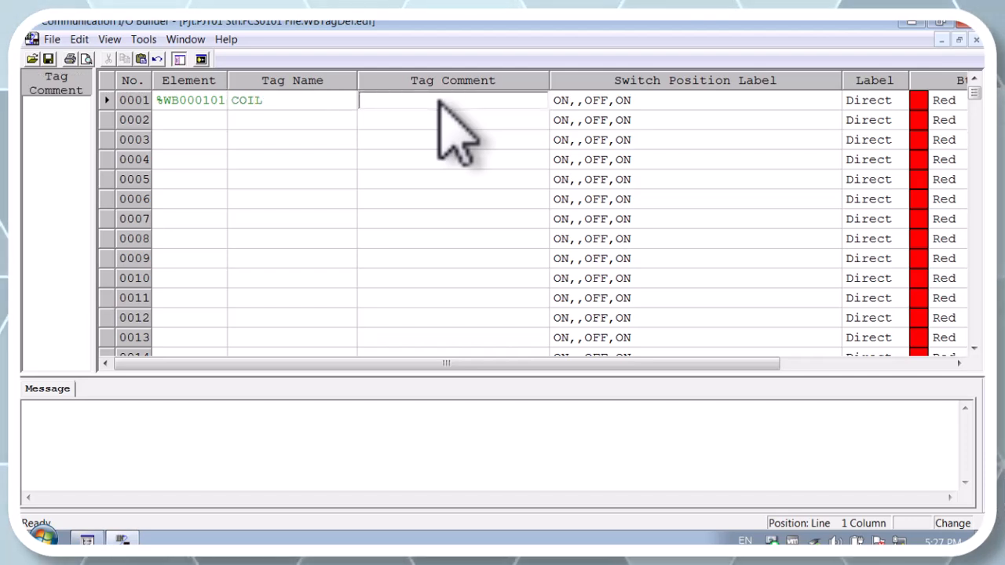
type("coil")
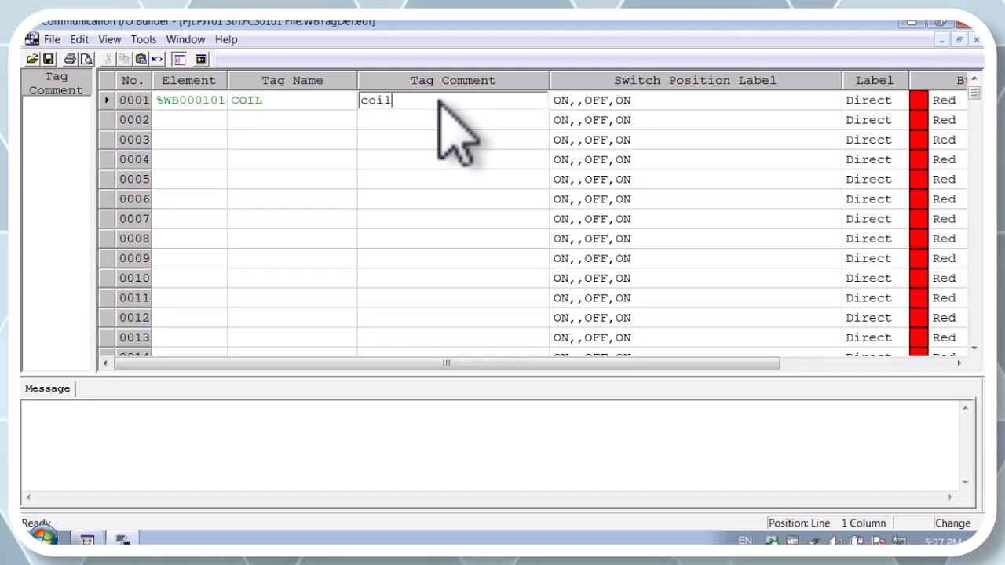
Set the element of row 0002 to %WB000301
left_click(182, 120)
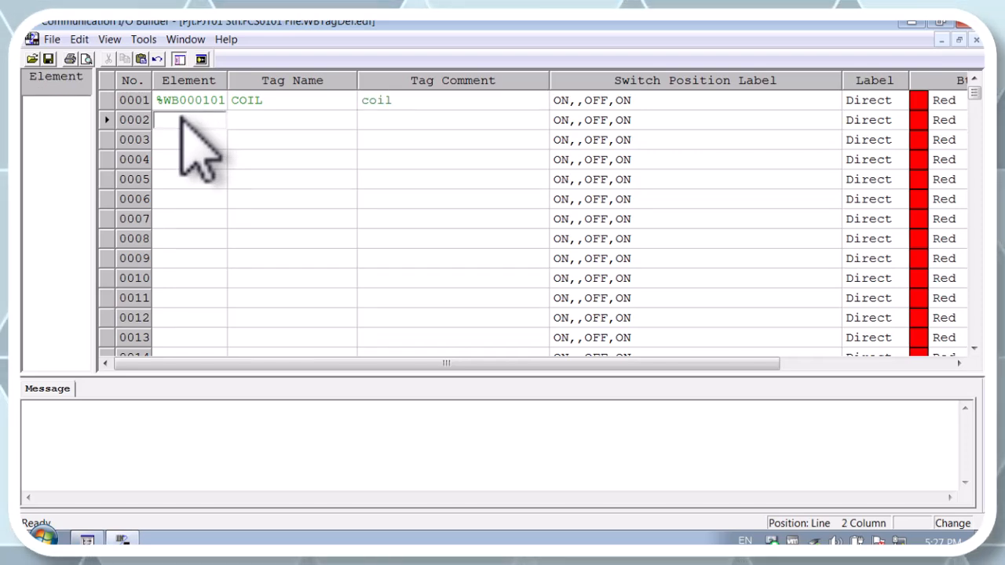
type("%WB")
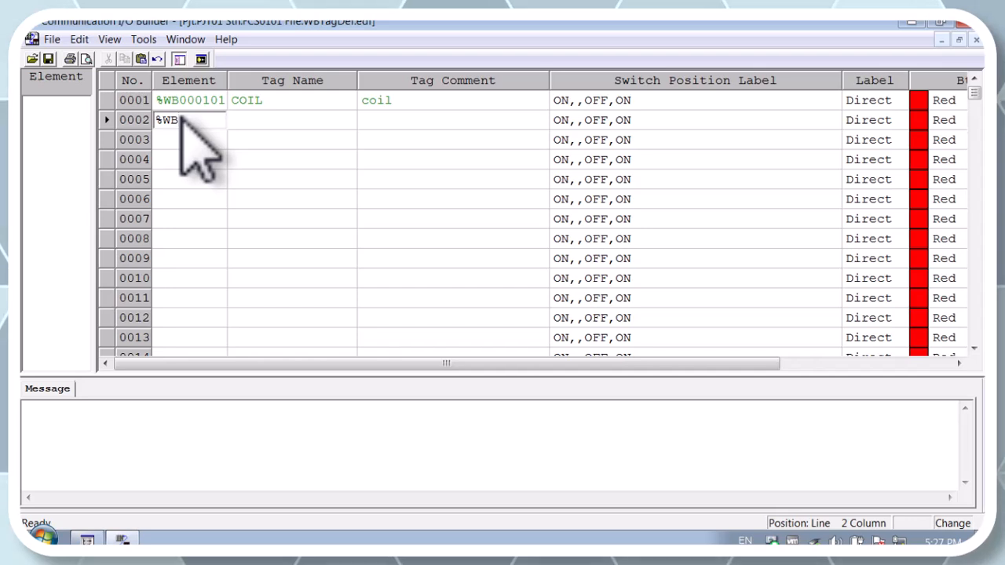
type("0003")
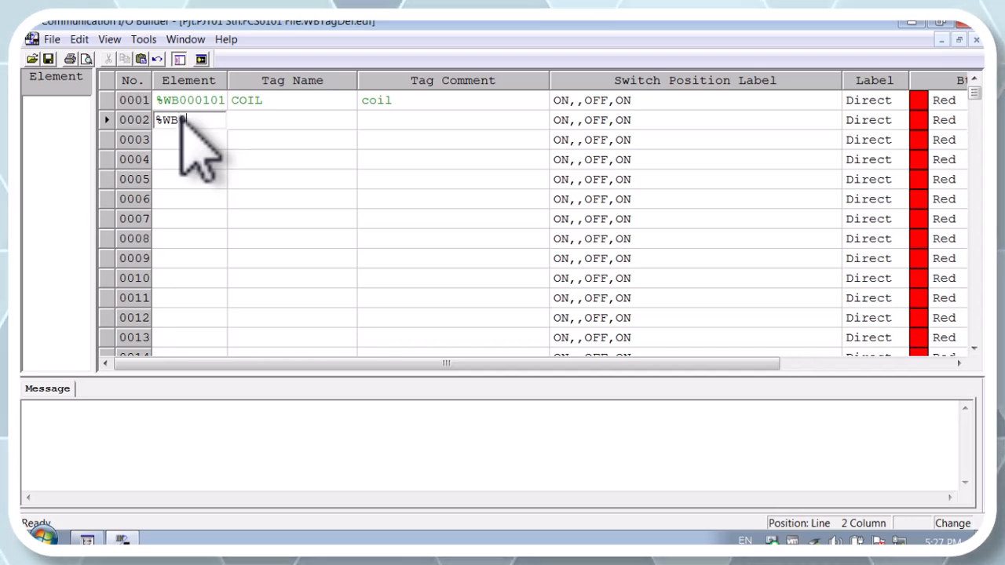
type("1")
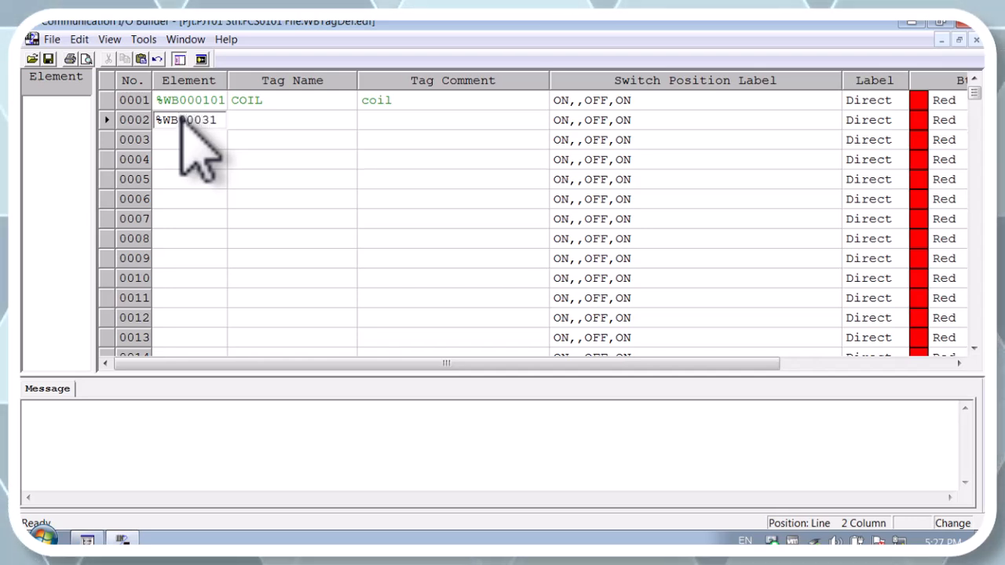
key("BackSpace")
type("01")
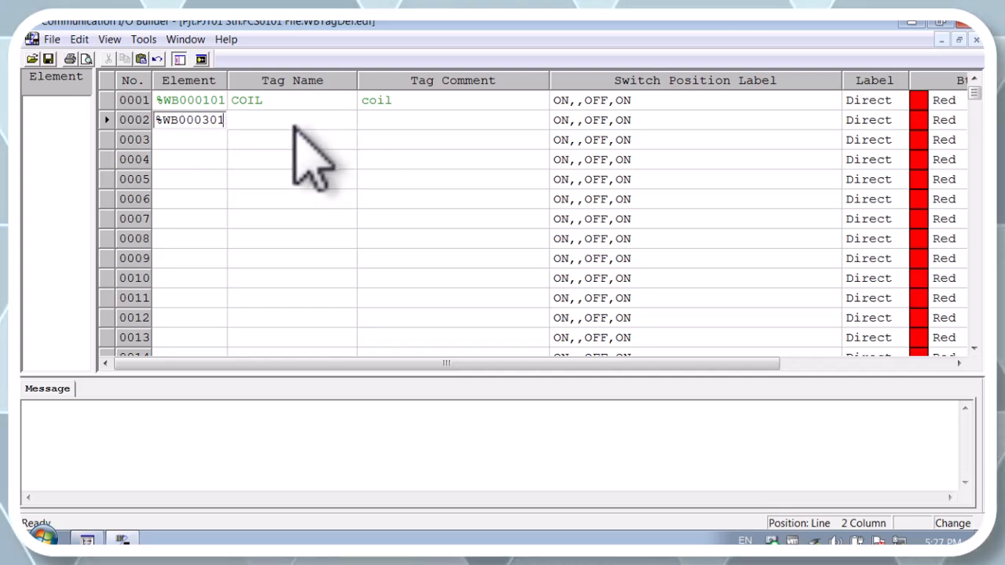
Give element %WB000301 the tag name INPUT_RELAY and the tag comment input_relay
key("Tab")
type("IN")
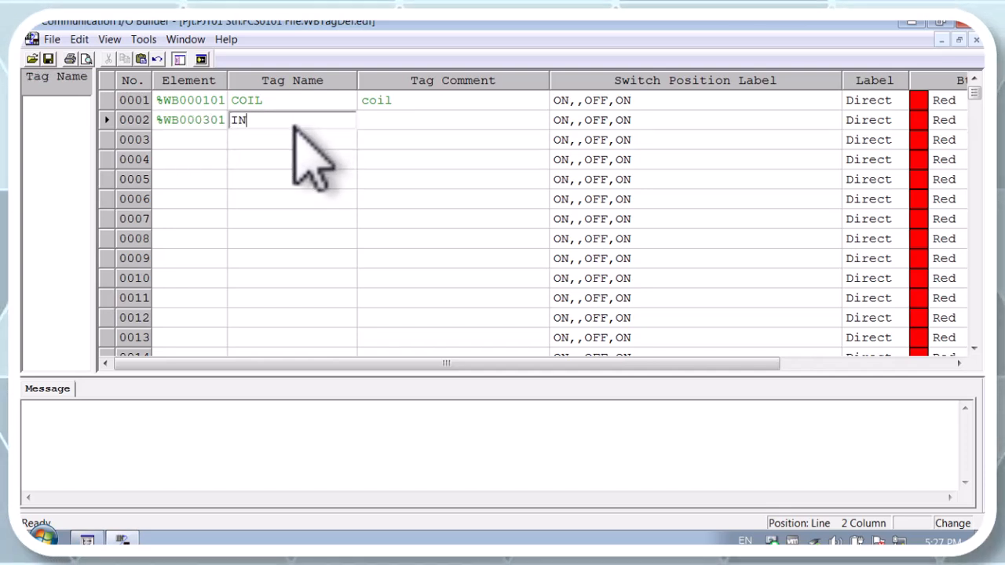
type("PU")
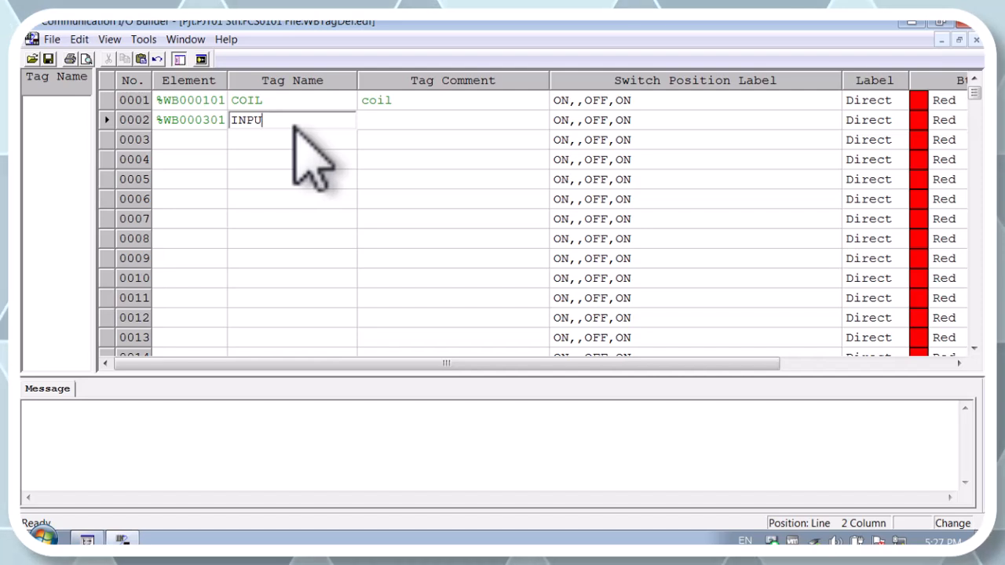
type("Y_RELAY")
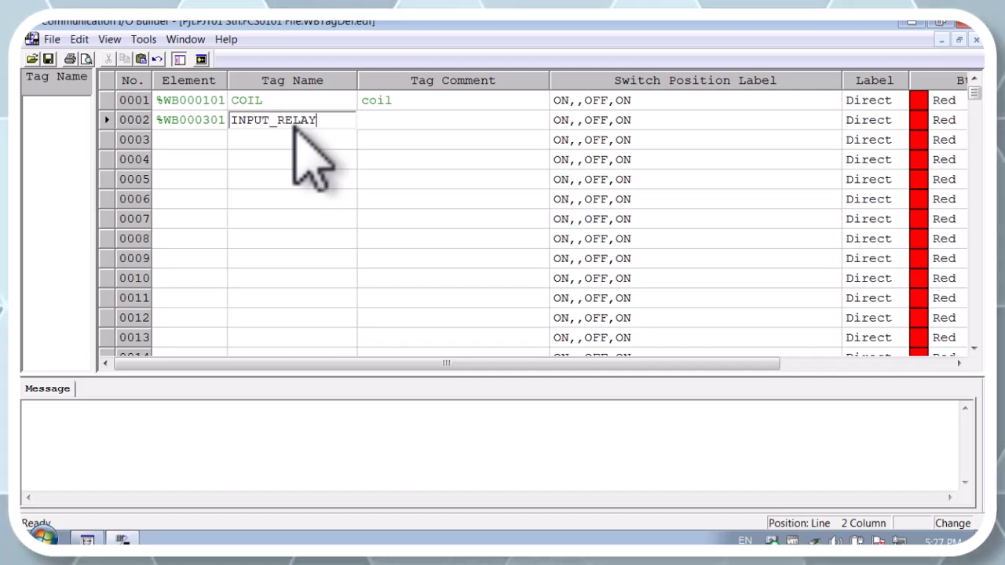
left_click(417, 116)
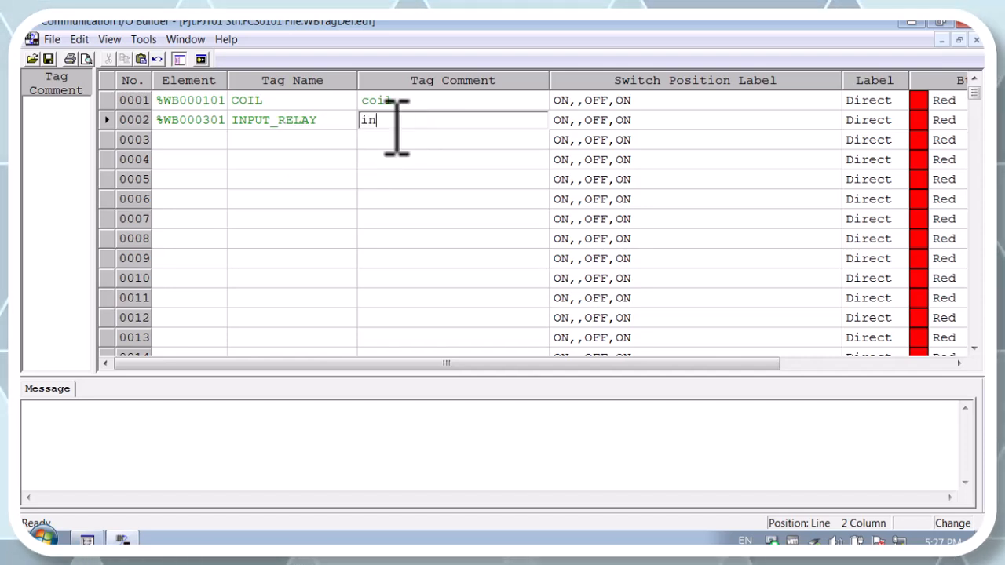
type("put")
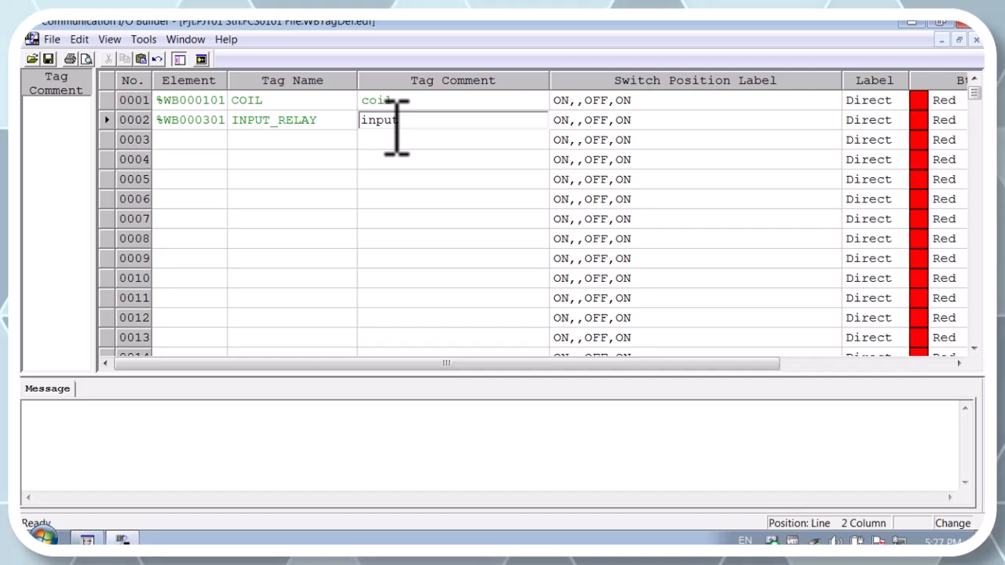
type("_relay")
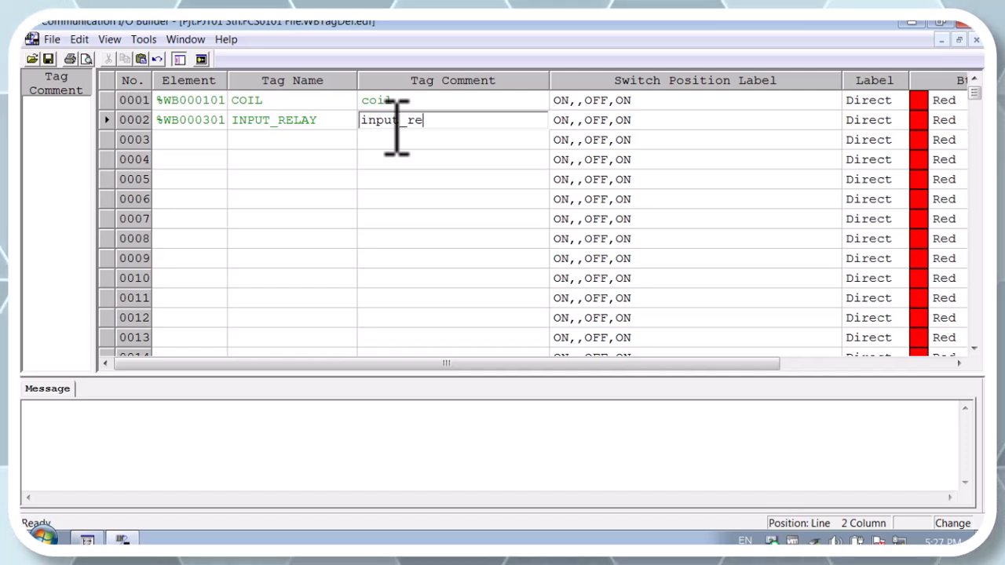
Set the element of row 0003 to %WB000501 and enter OUTPU_ as its tag name
left_click(219, 140)
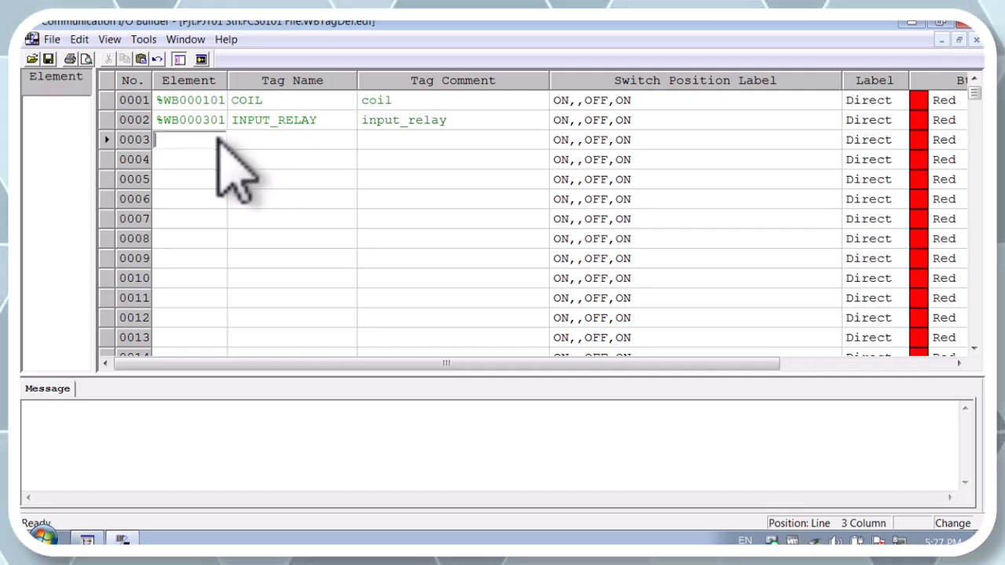
type("%")
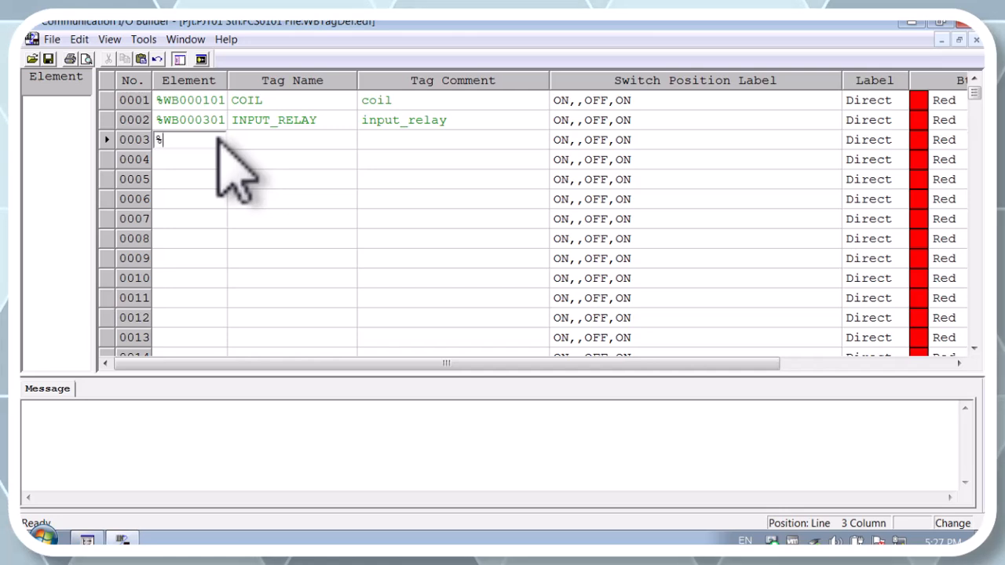
type("WB")
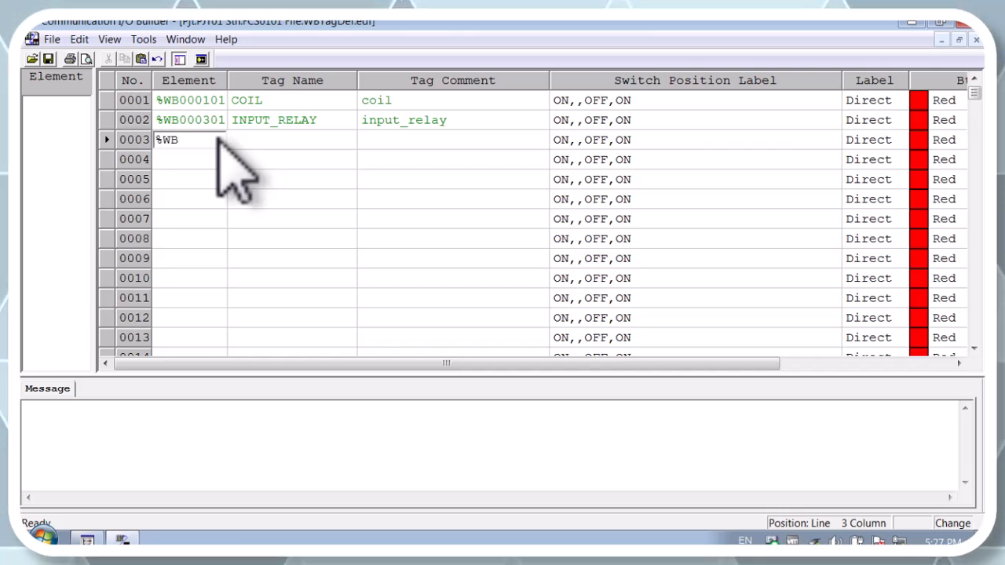
type("0005")
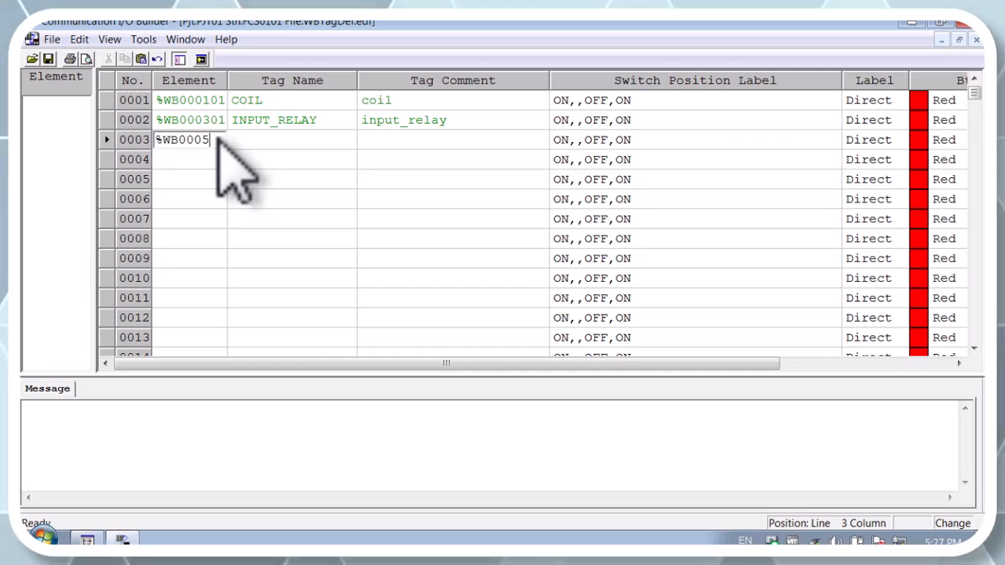
type("01")
left_click(259, 141)
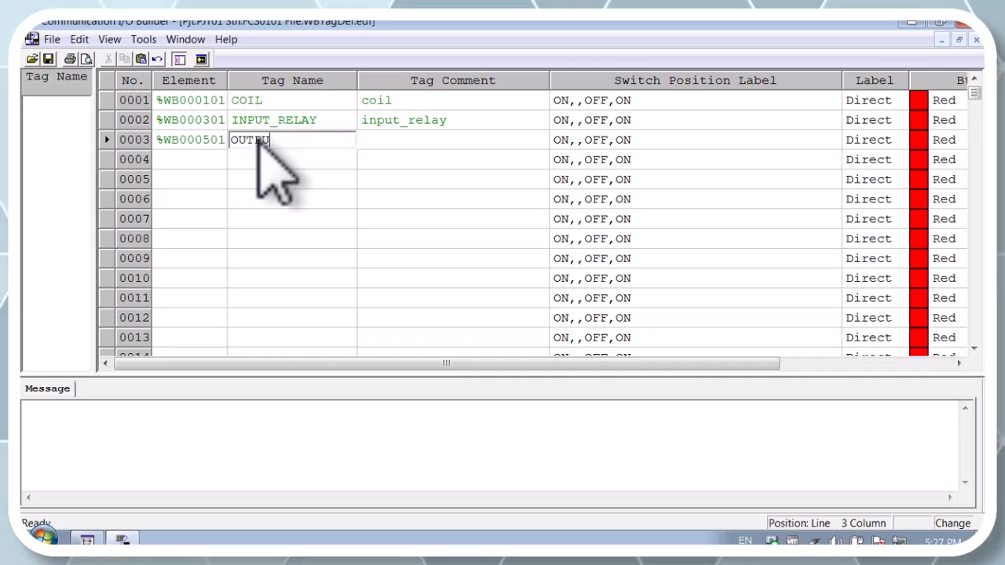
type("OUTPU_")
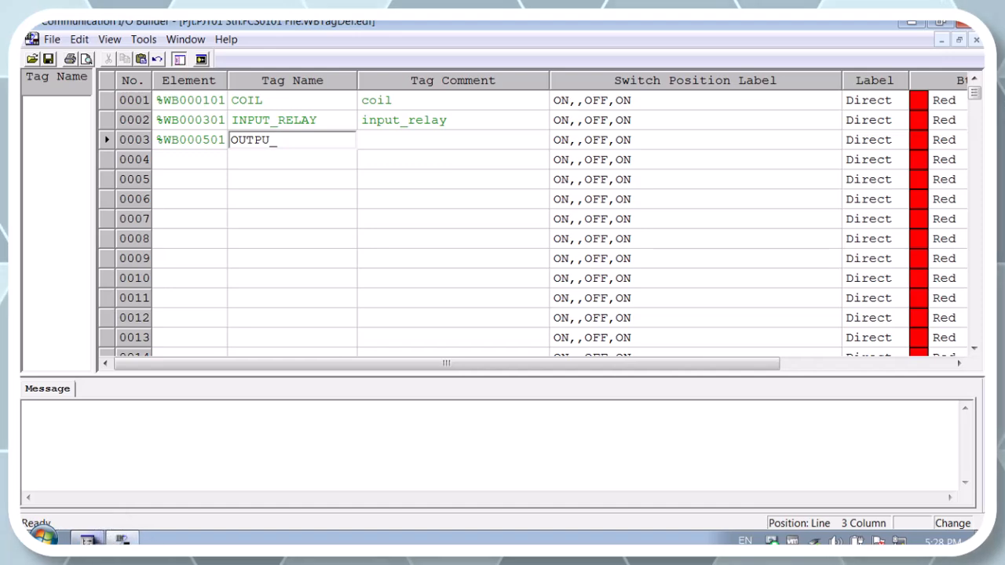
Switch to System View, open the 5ALE111 module under NODE1 and examine the service comments of its communication elements
left_click(88, 538)
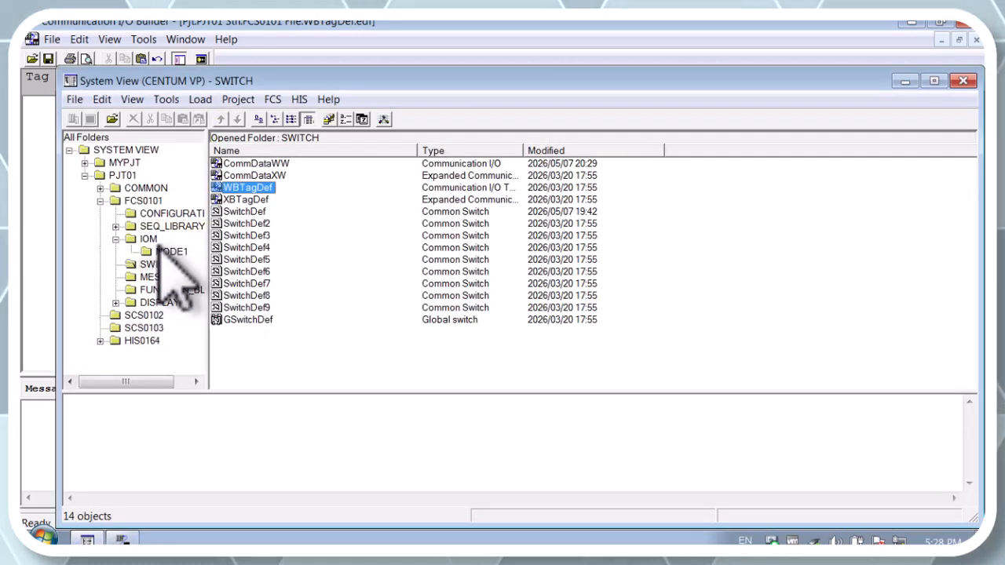
left_click(172, 253)
double_click(242, 212)
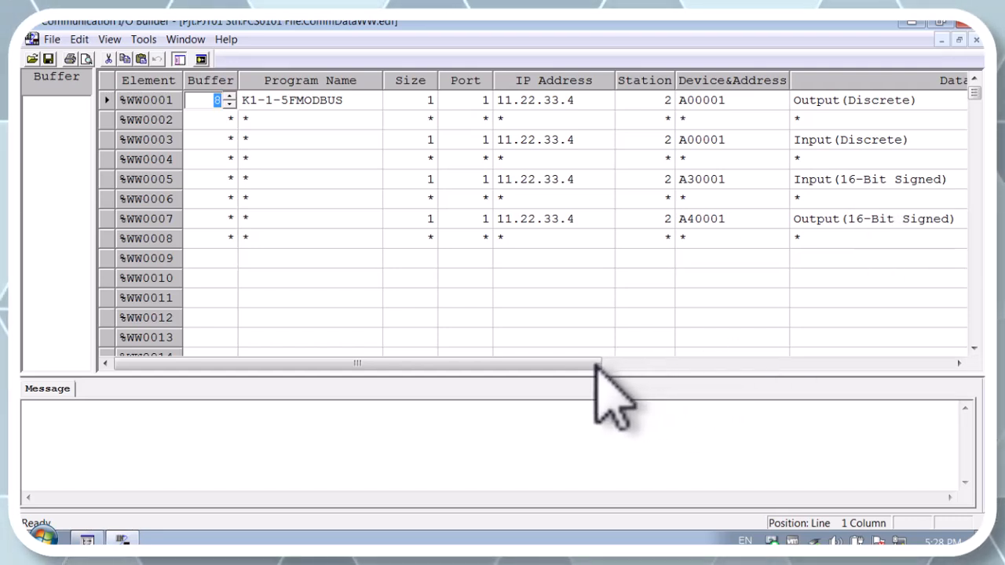
left_click_drag(598, 368, 885, 380)
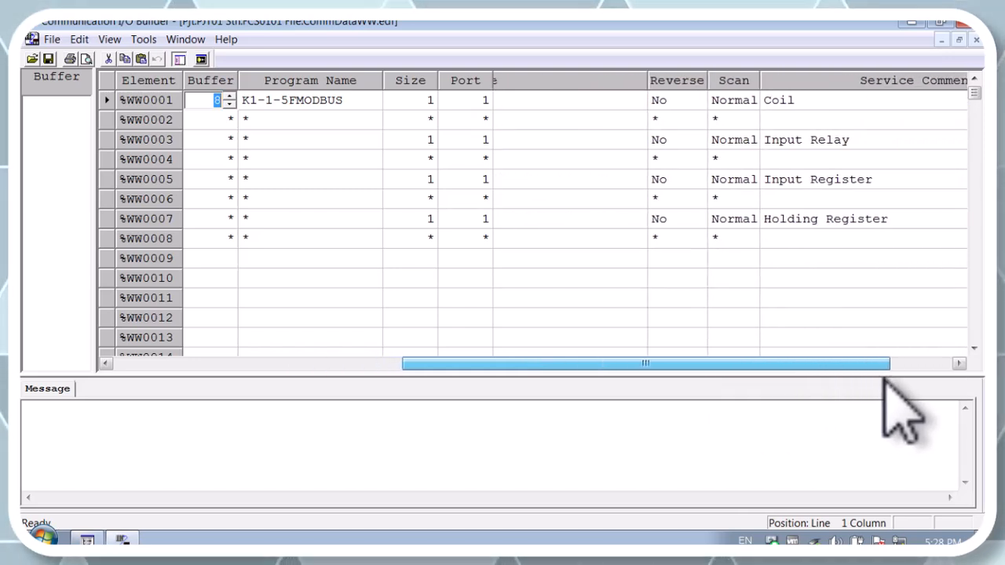
left_click_drag(886, 381, 900, 385)
left_click_drag(788, 383, 879, 383)
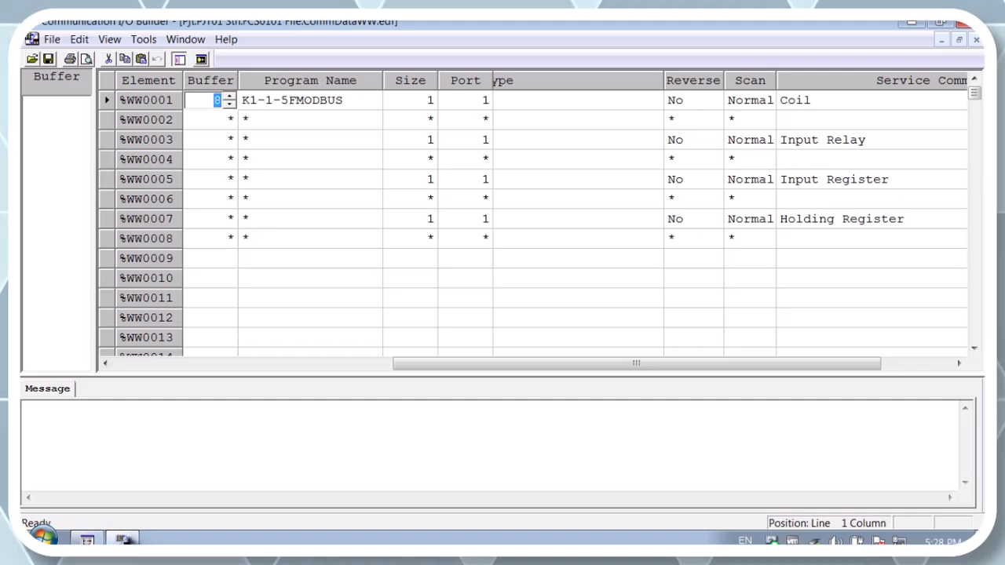
left_click(123, 540)
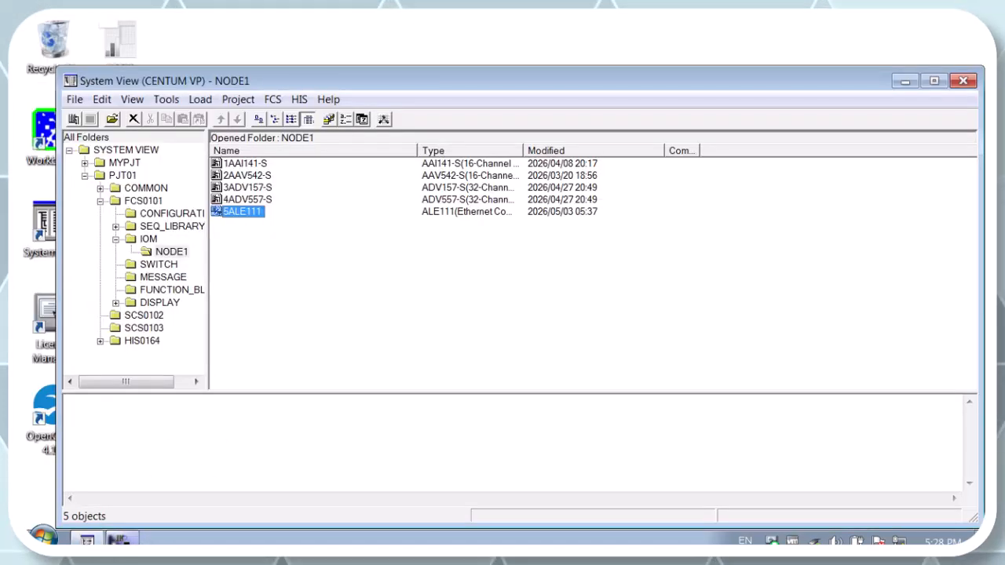
left_click(122, 540)
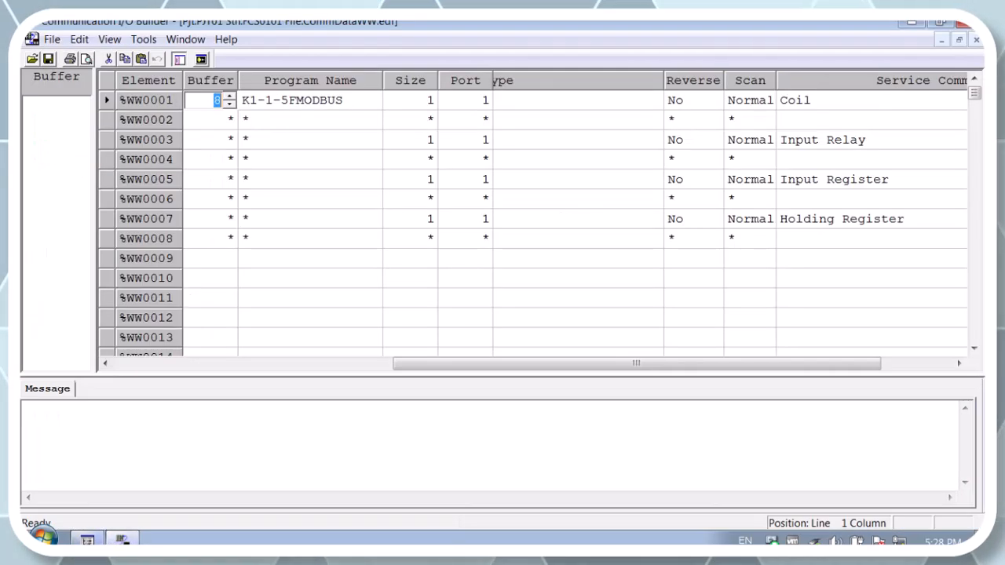
left_click(87, 540)
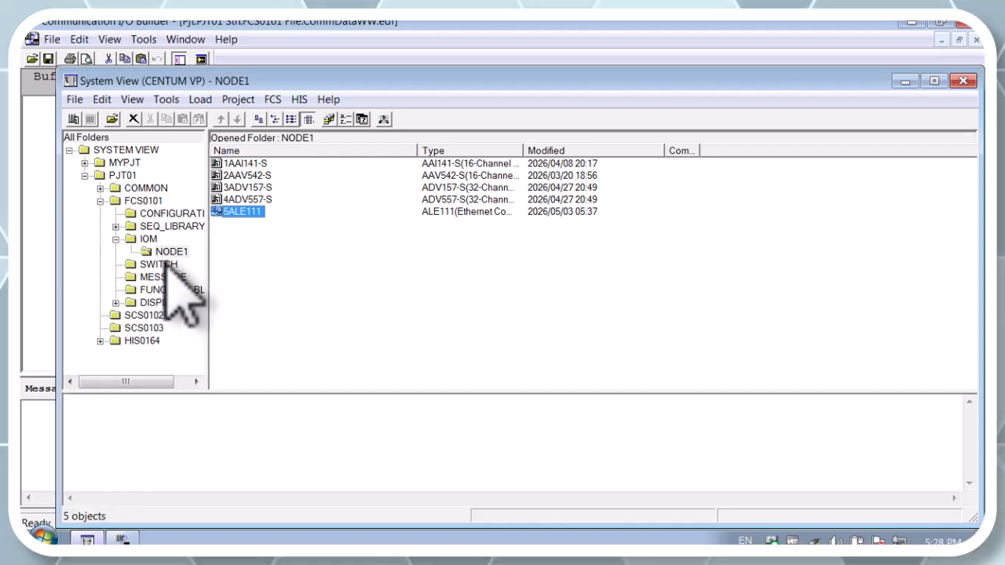
left_click(43, 226)
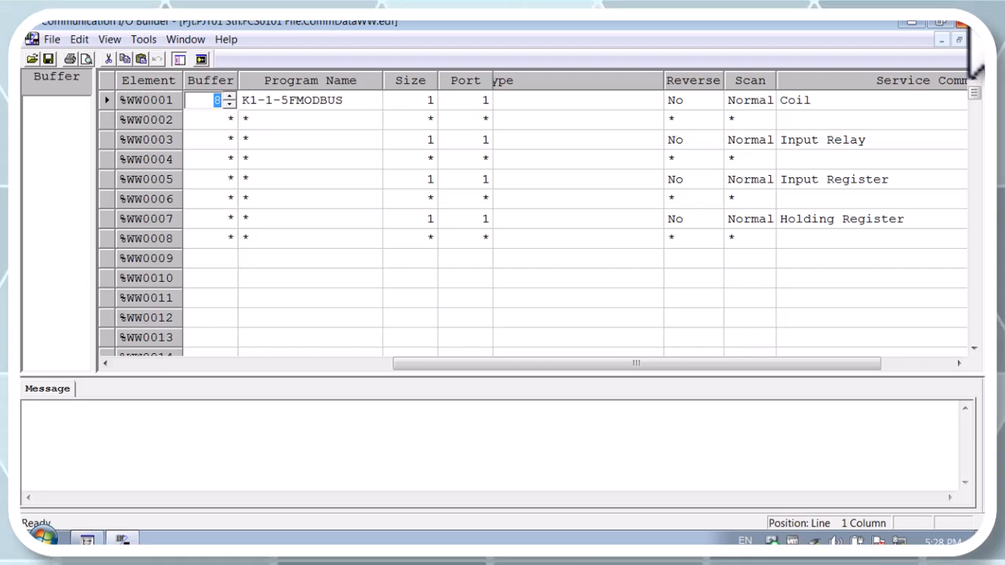
Switch to System View and bring up WBTagDef from FCS0101's SWITCH folder in a maximized window
left_click(974, 39)
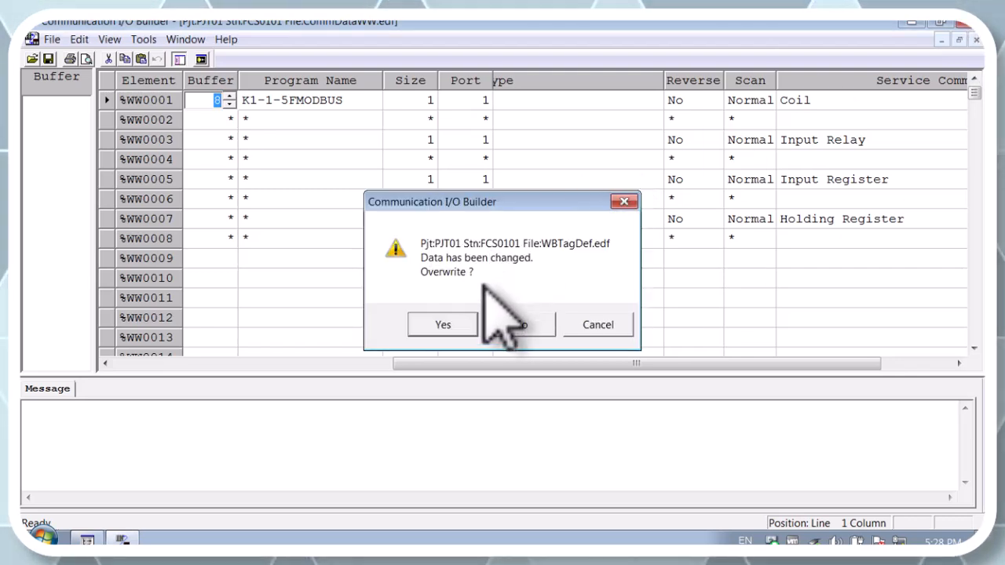
left_click(584, 324)
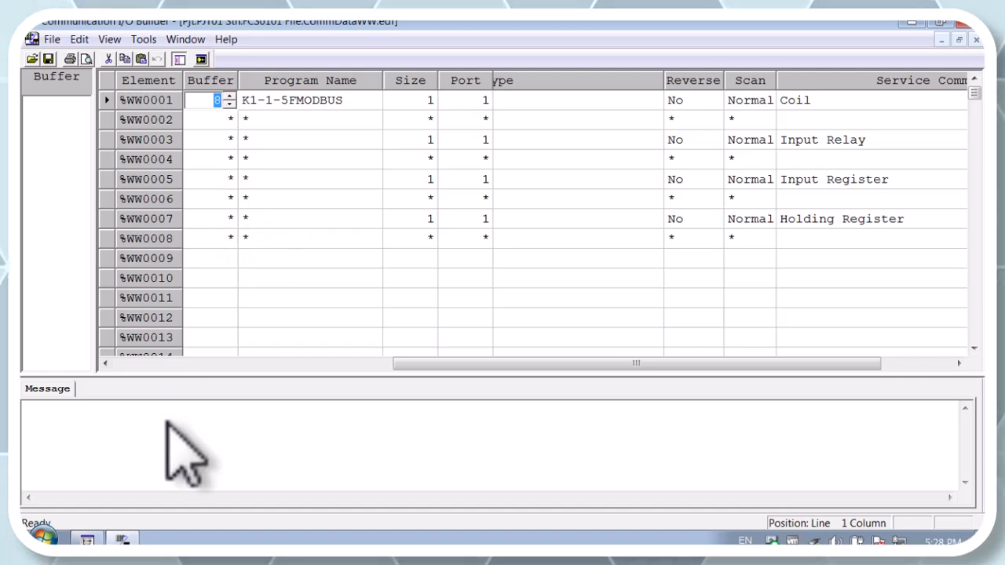
left_click(87, 539)
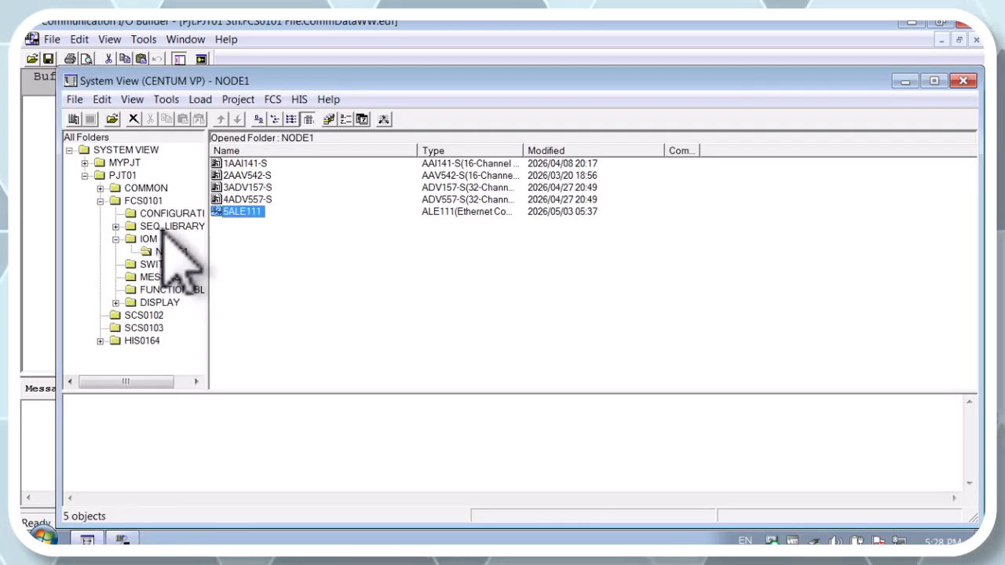
left_click(161, 264)
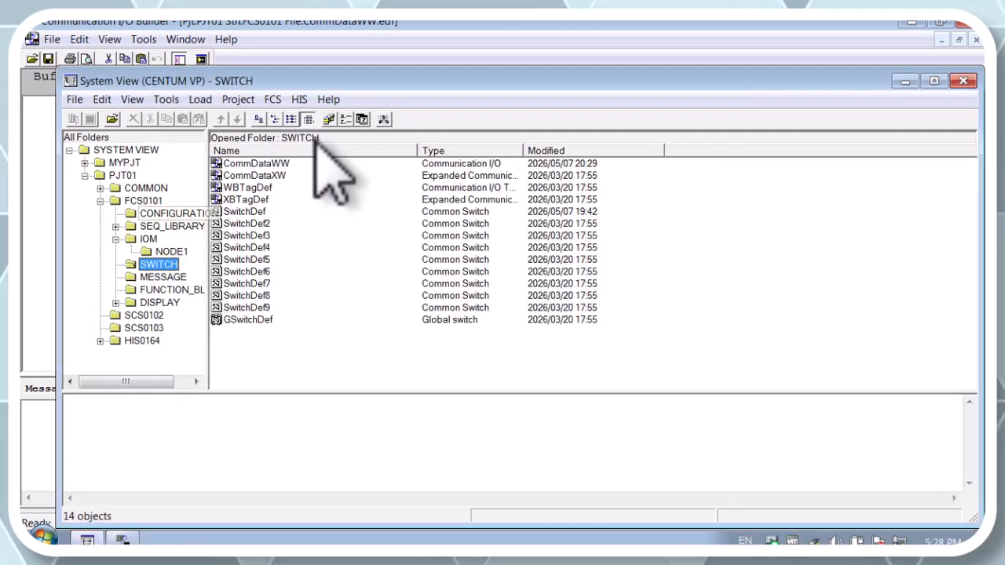
double_click(250, 189)
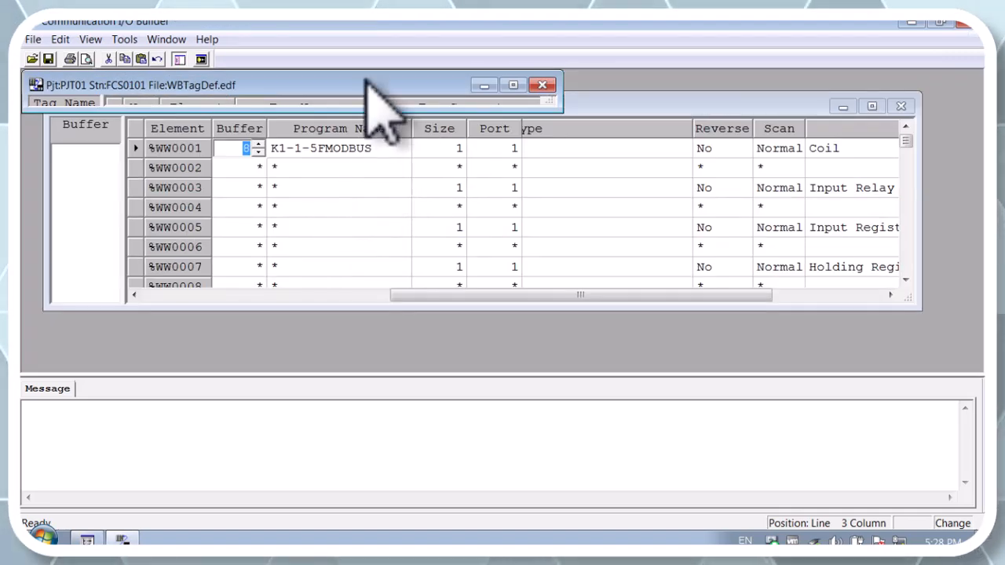
left_click(513, 84)
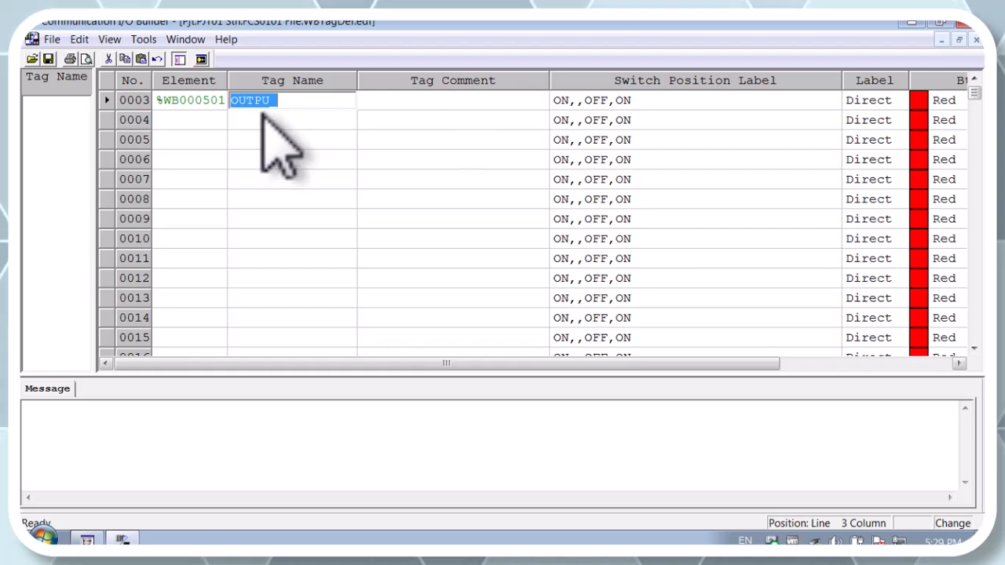
Replace the tag name of element %WB000501 with INPUT_REGISTER
left_click(295, 100)
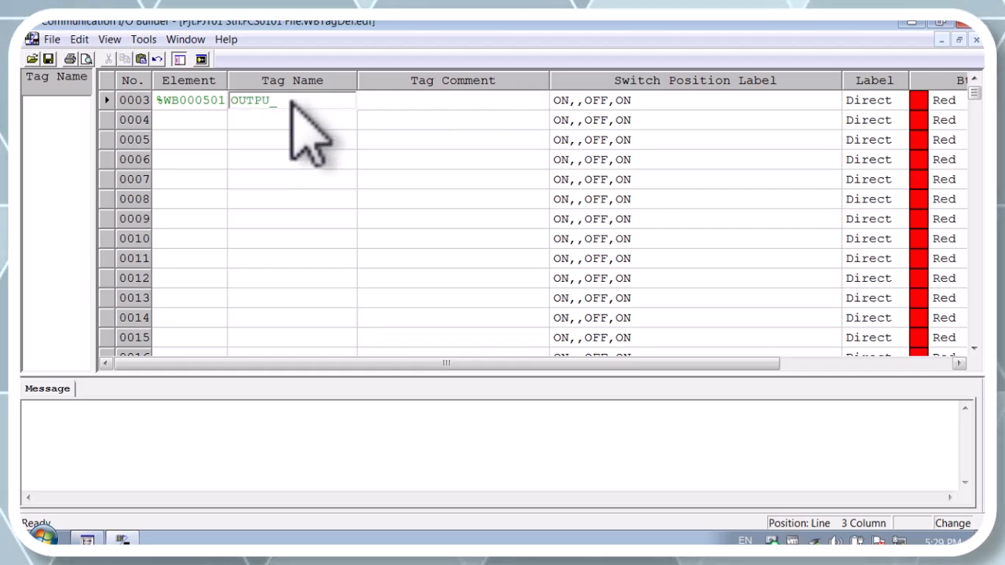
left_click_drag(291, 101, 233, 101)
type("INP")
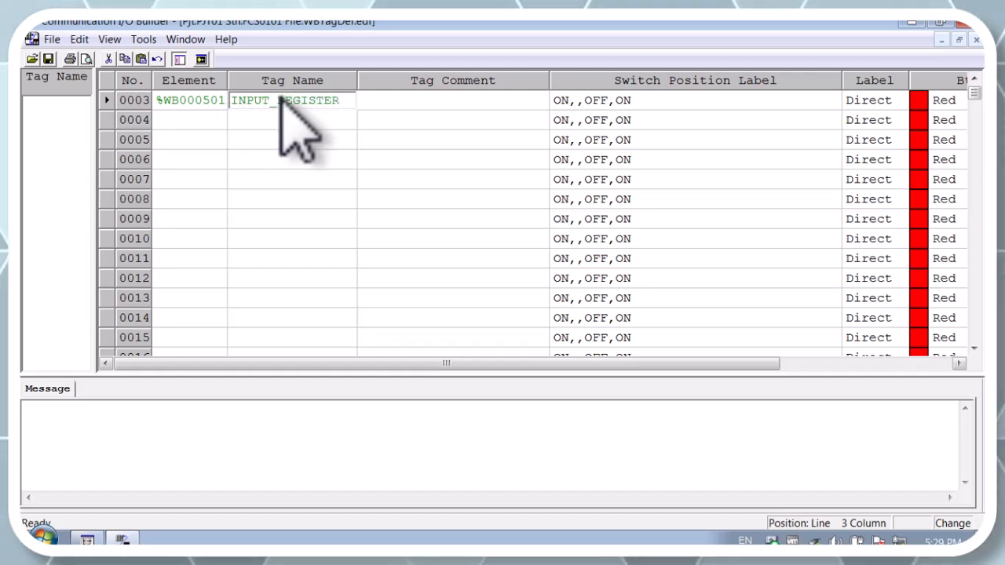
Enter input_register as the tag comment of element %WB000501
left_click(394, 100)
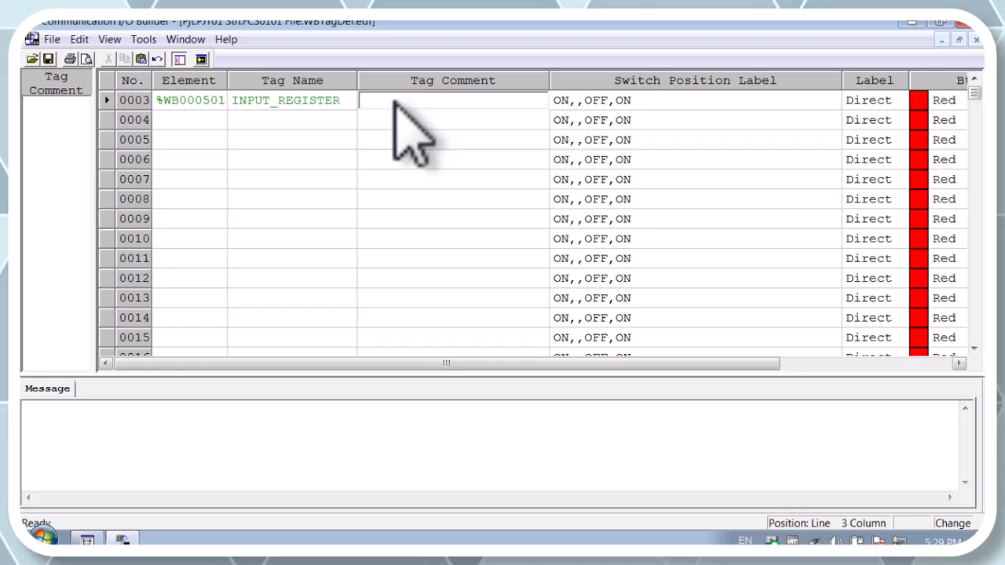
type("in")
key("BackSpace")
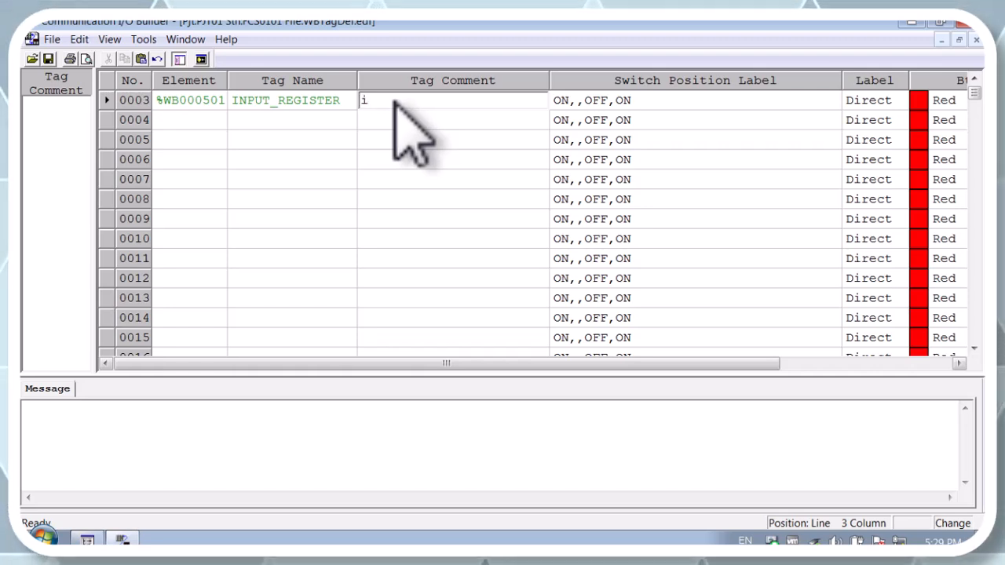
type("nput")
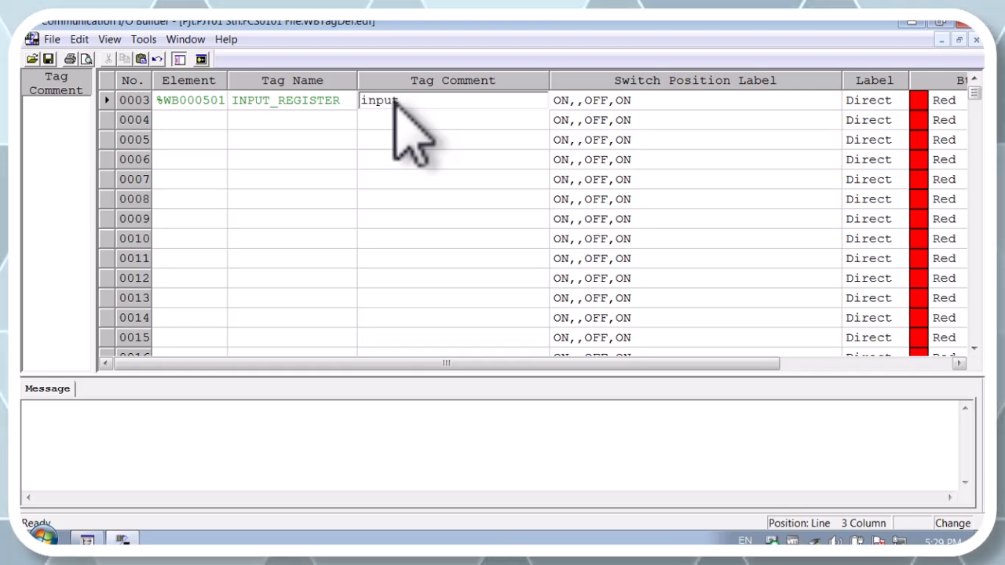
type("_regt")
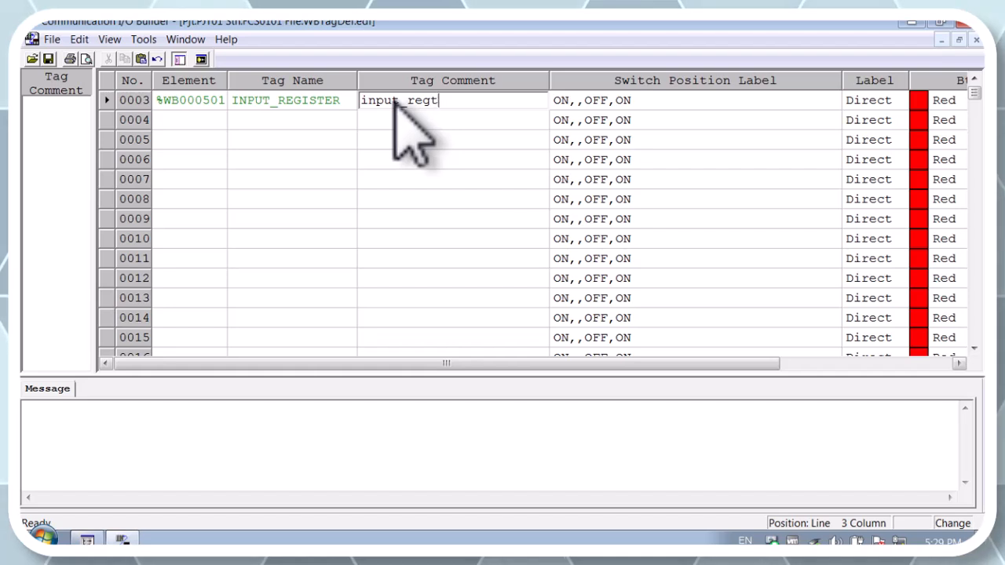
type("e")
key("BackSpace")
key("BackSpace")
key("BackSpace")
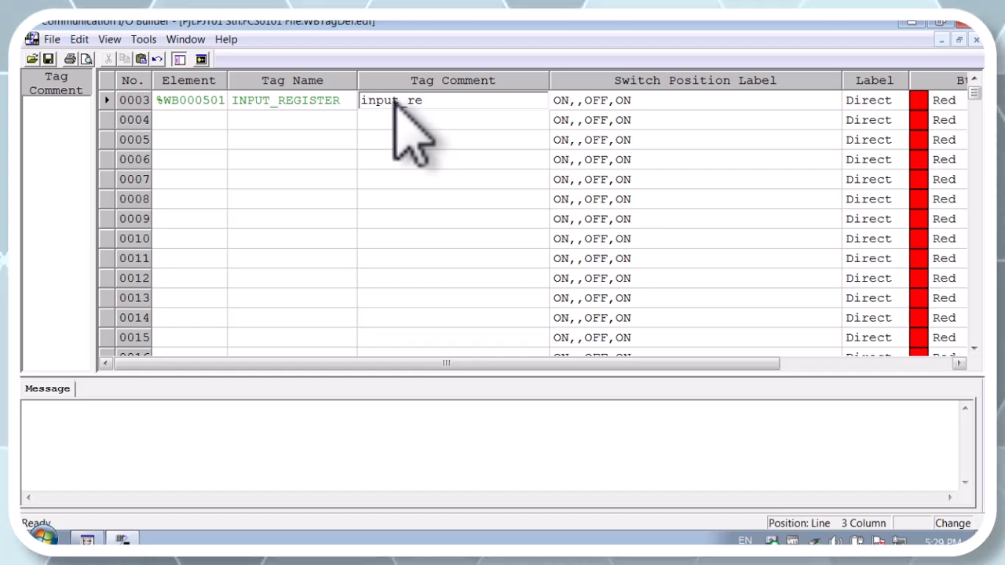
type("gister")
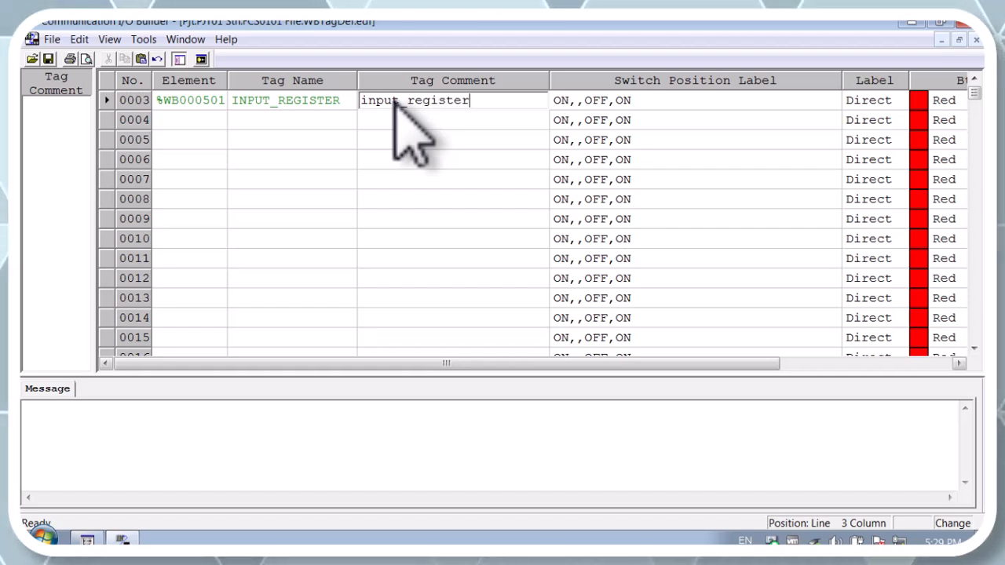
Define row 0004 with element %WB000701, tag name HOLDING_REGISTER and tag comment holding-register
left_click(190, 121)
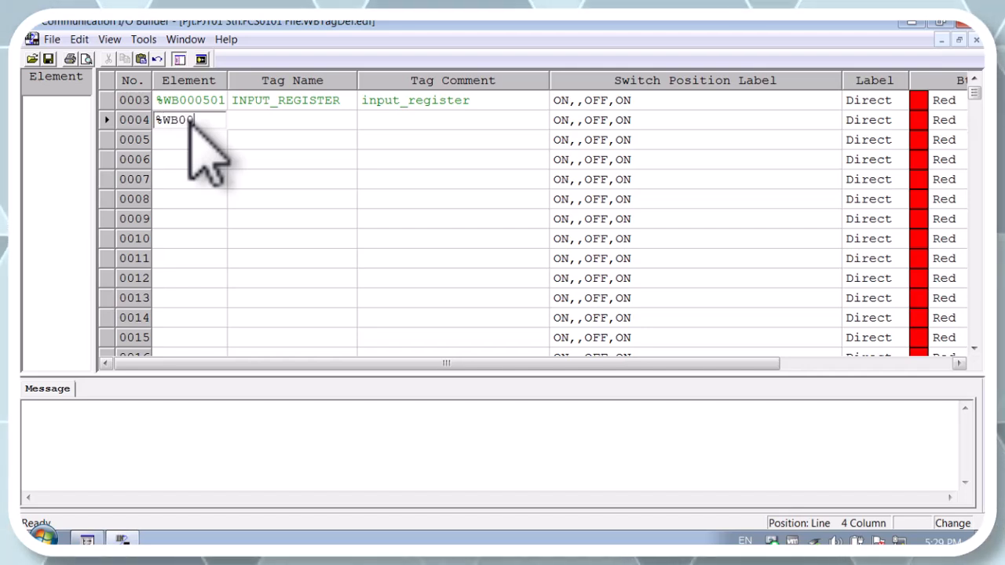
type("701")
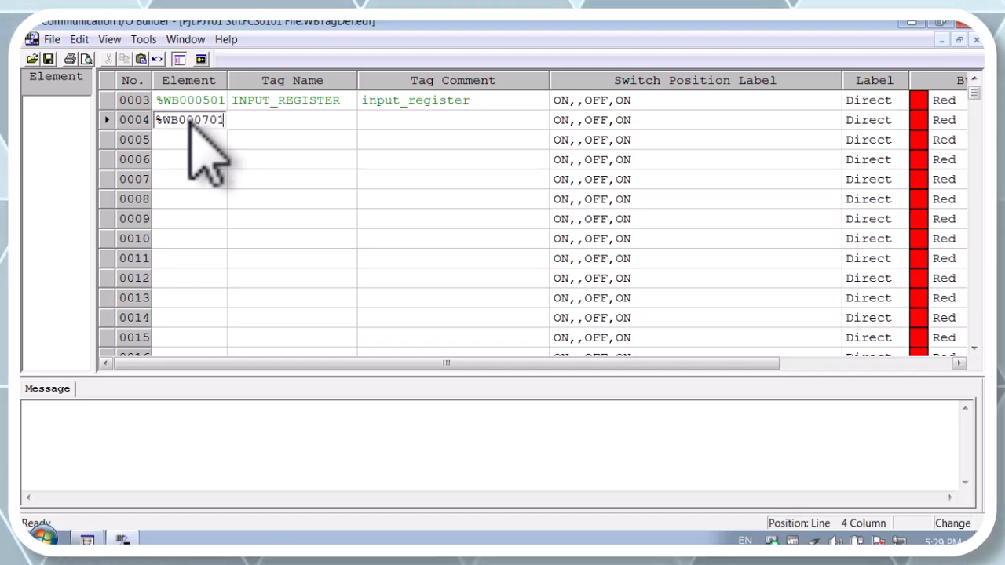
left_click(253, 117)
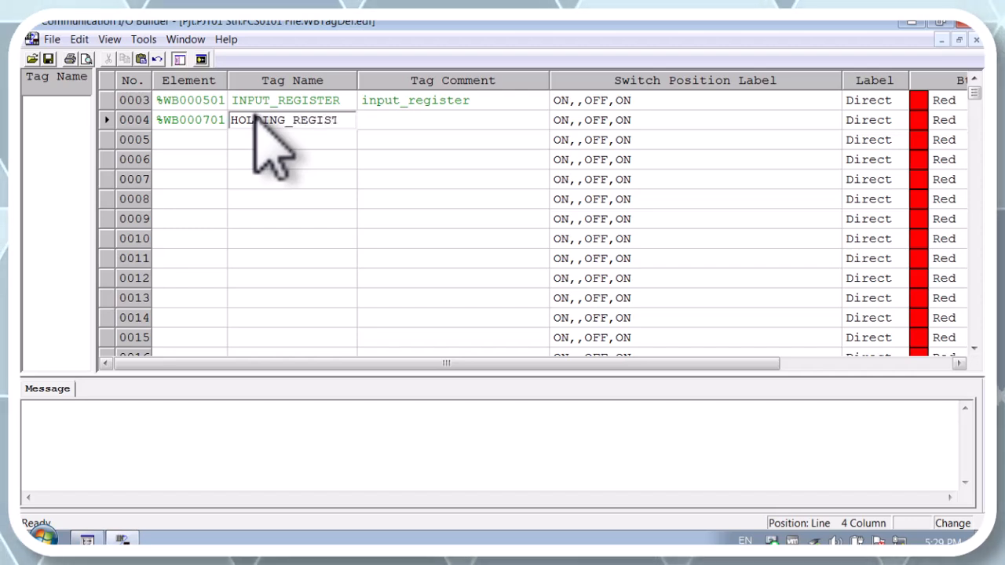
left_click(399, 128)
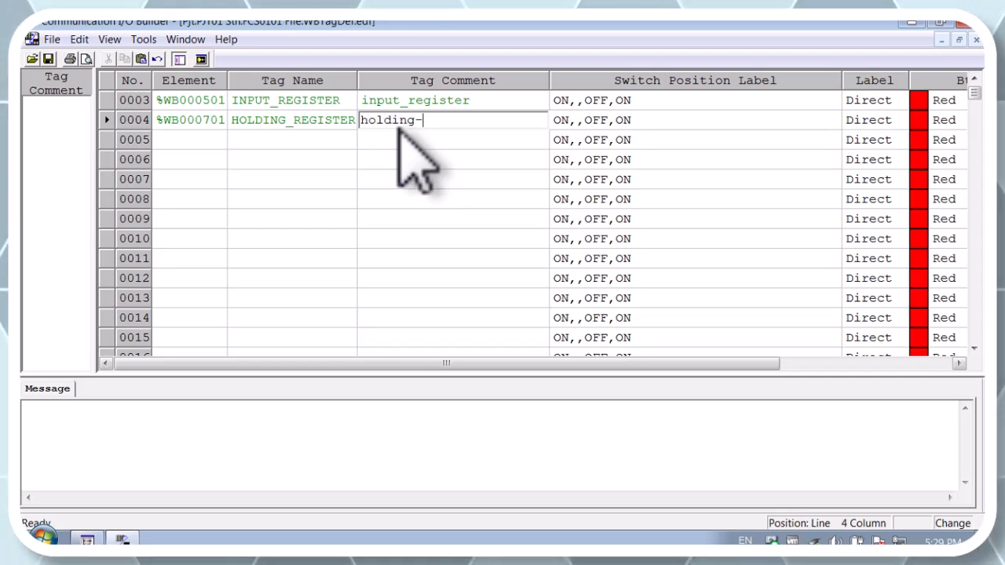
type("holding-register")
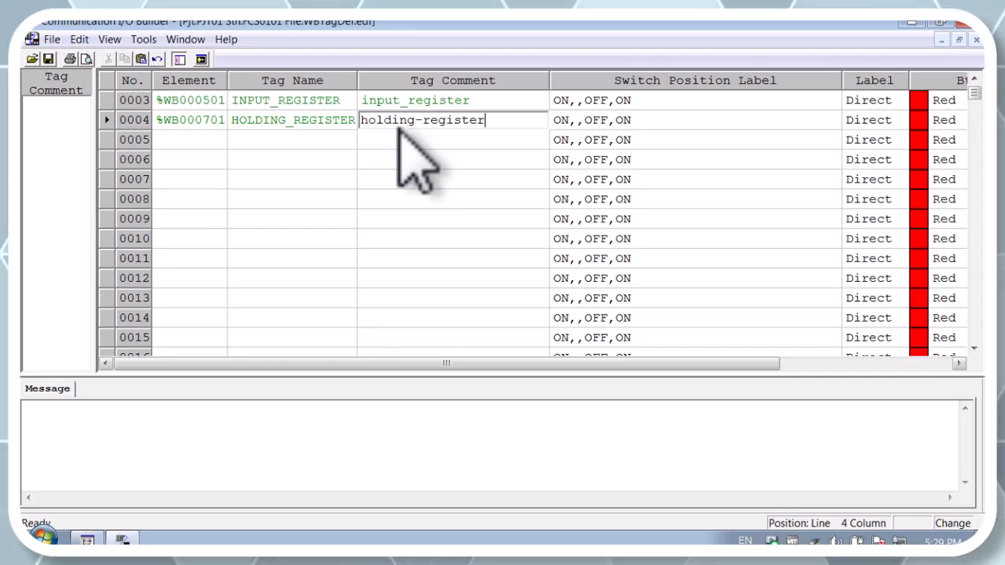
Save the WBTagDef definitions, close the builder and reopen the file from a maximized System View
left_click(48, 60)
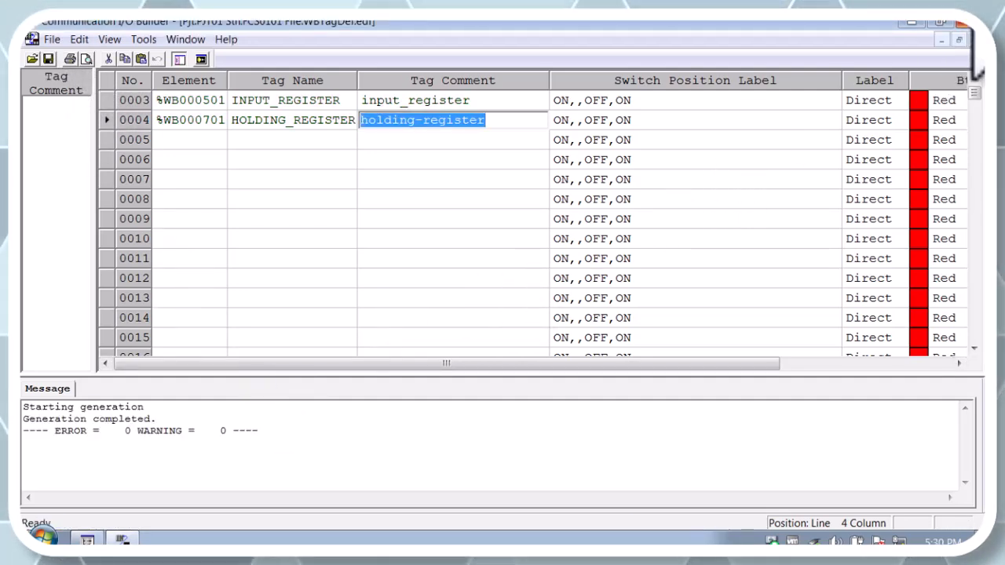
left_click(962, 21)
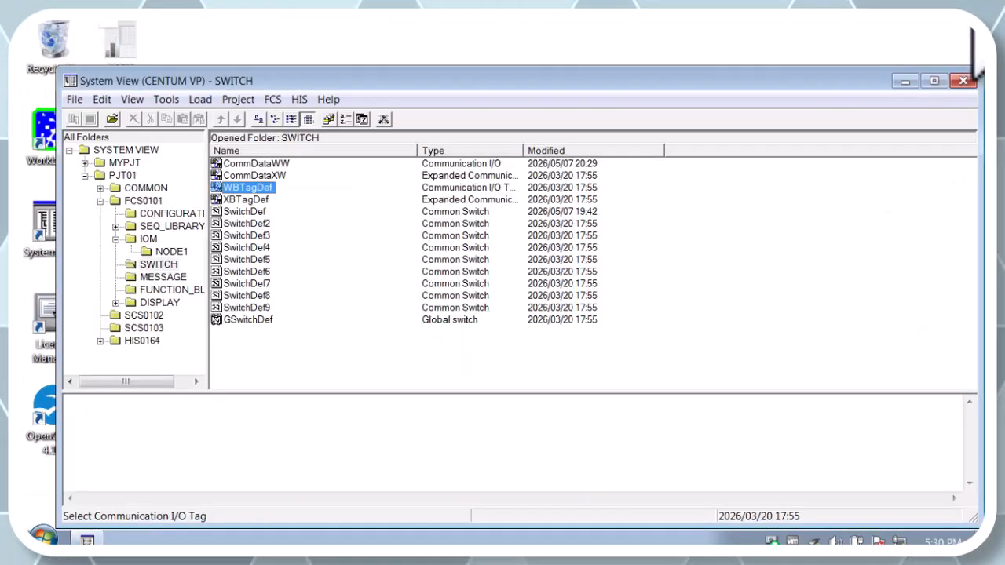
left_click(933, 81)
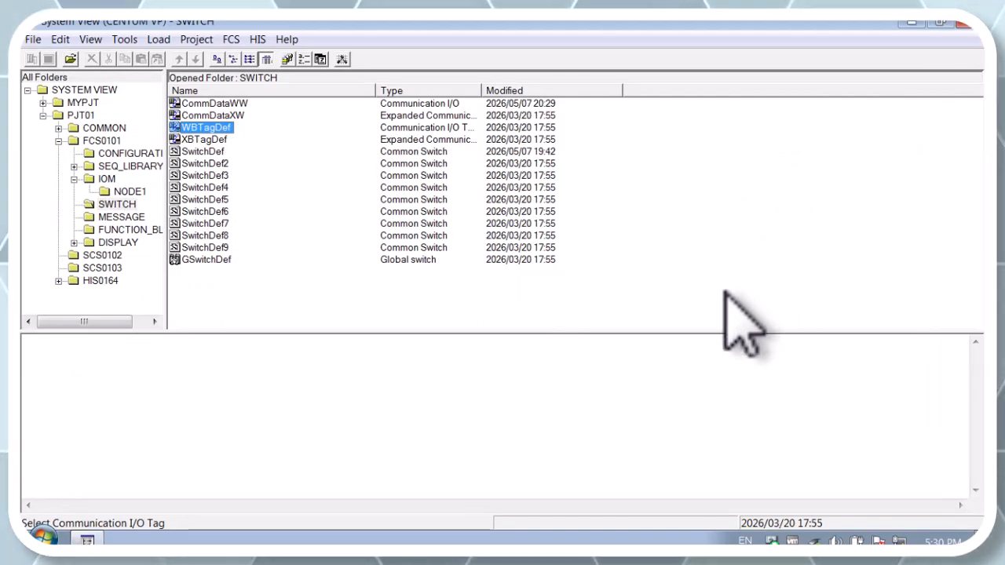
double_click(200, 128)
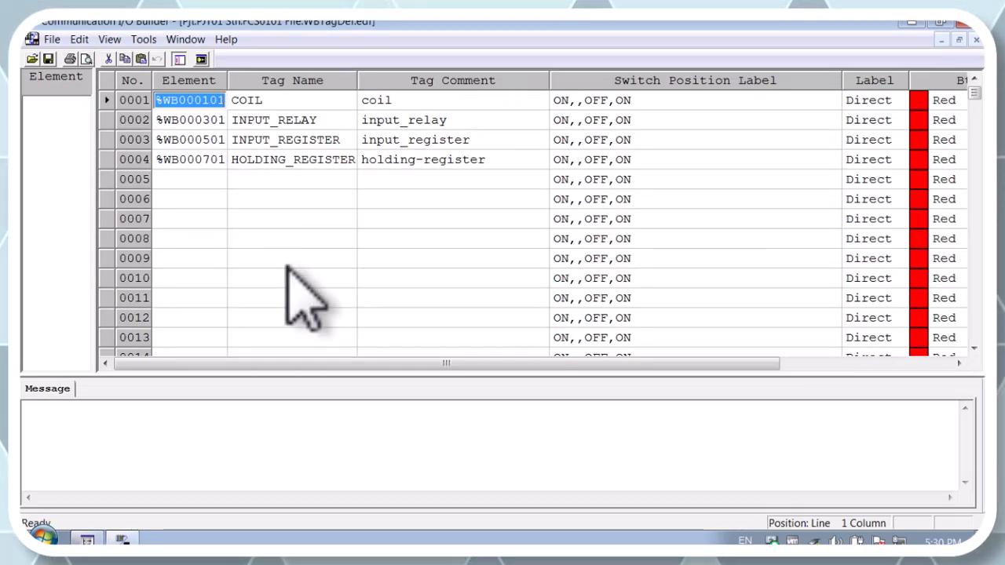
Open Notepad, note the element address format as %wwnnnnbb with its nnnn and bb parts, and discard the note
key("super+r")
key("Return")
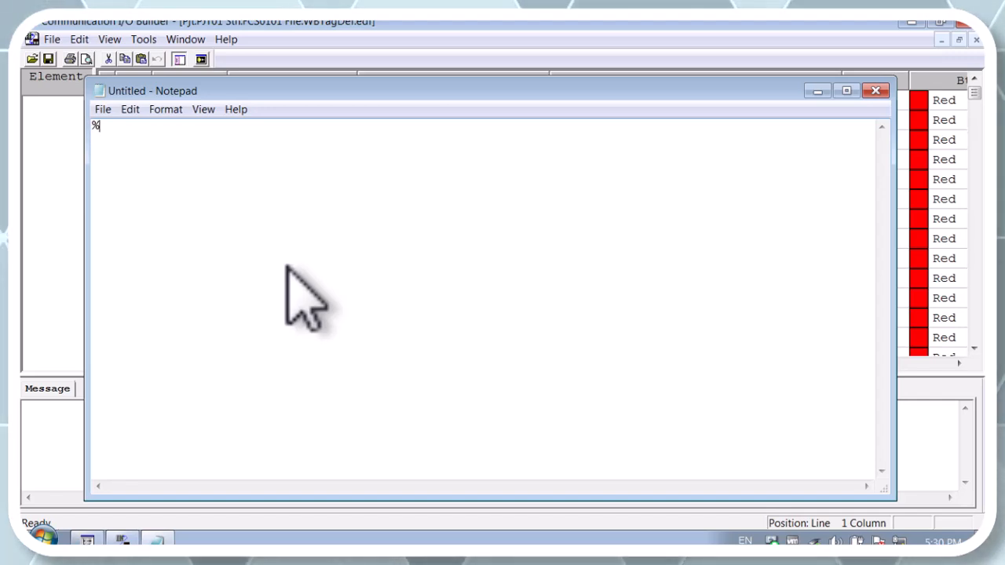
type("%ww")
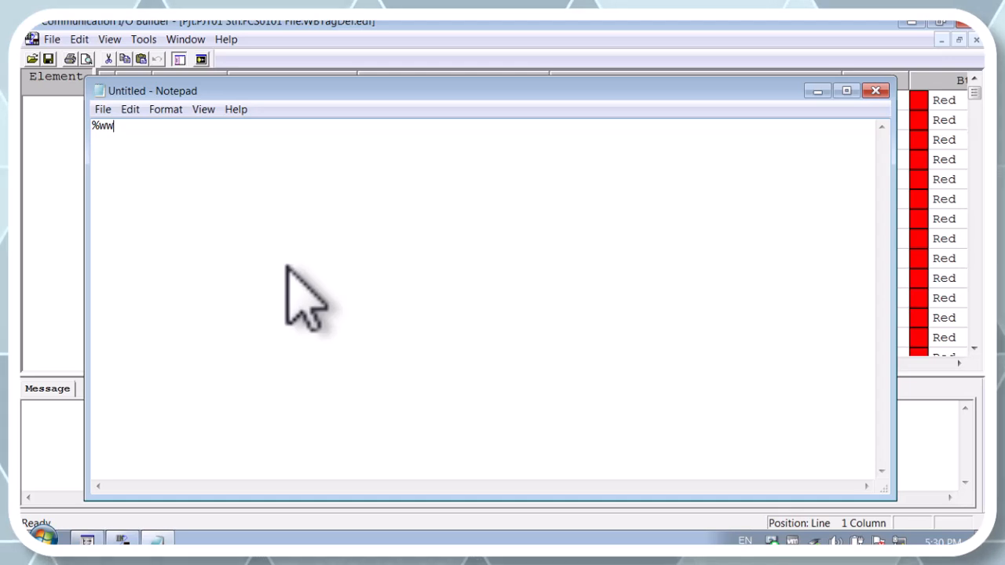
type("nnnnbb  nnnn    bbb")
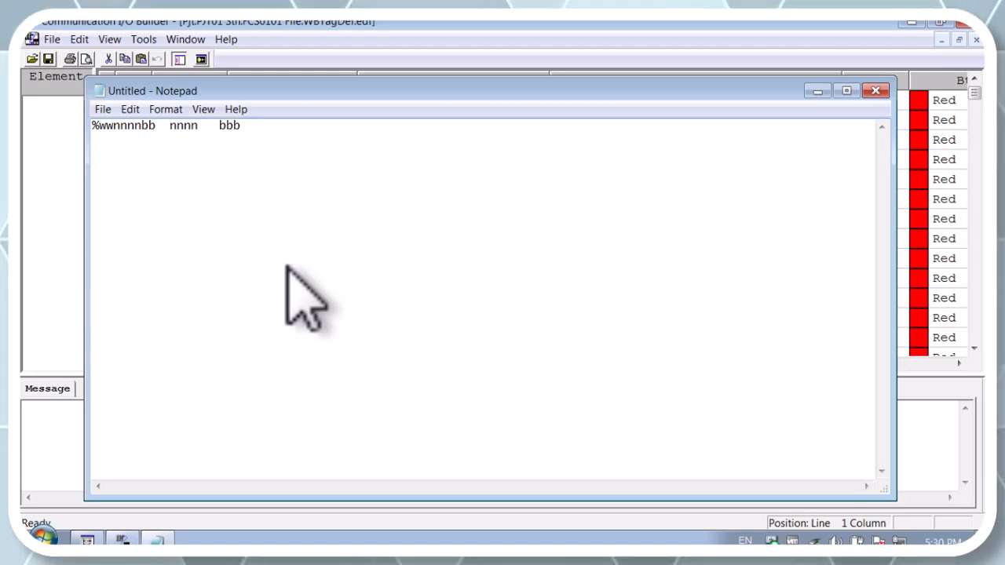
key("BackSpace")
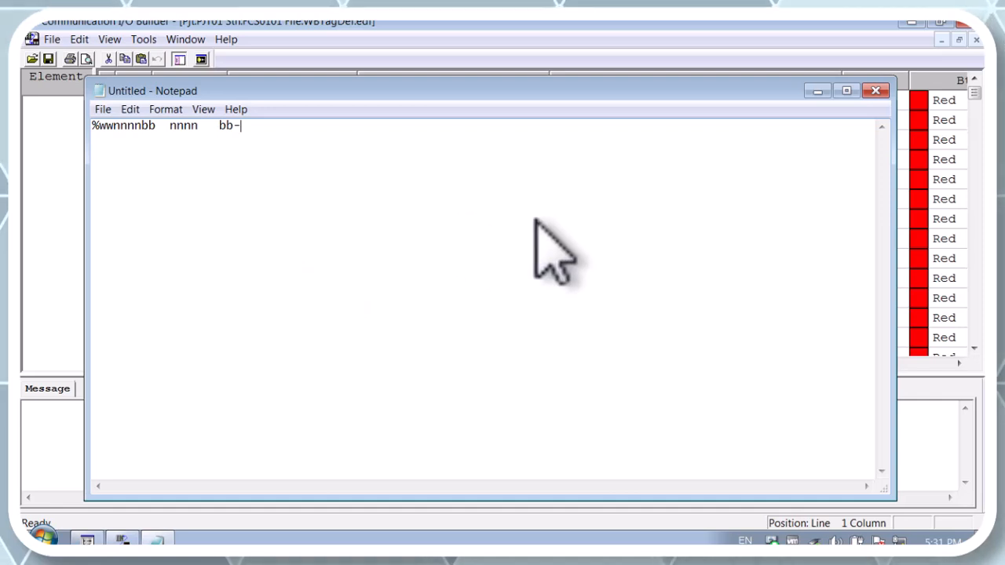
left_click(875, 92)
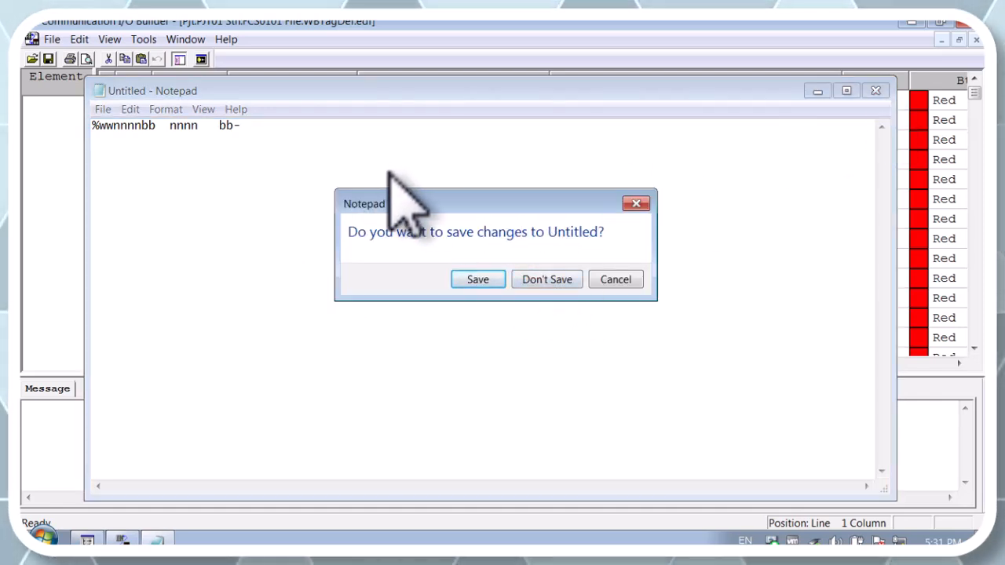
left_click_drag(396, 203, 198, 109)
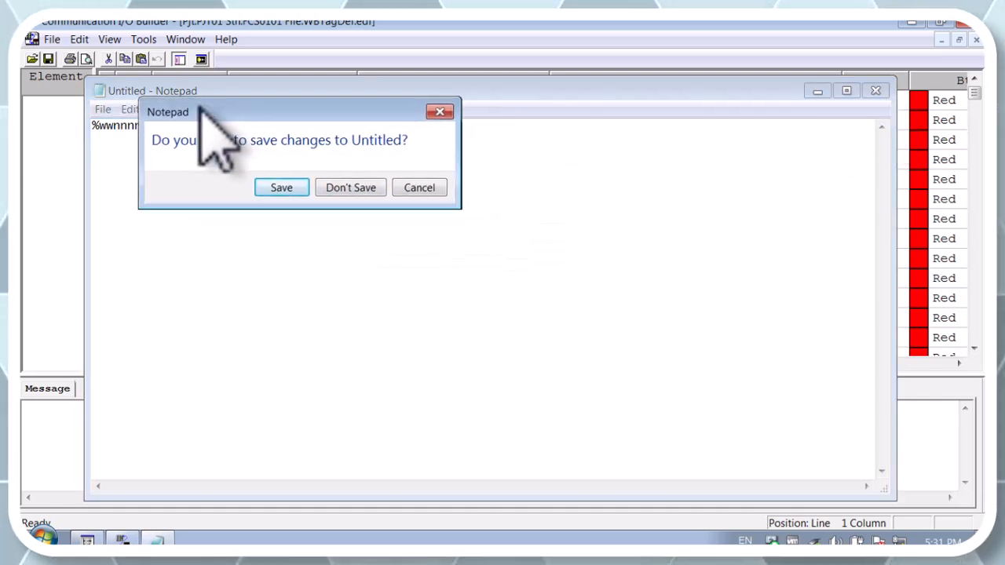
left_click(338, 192)
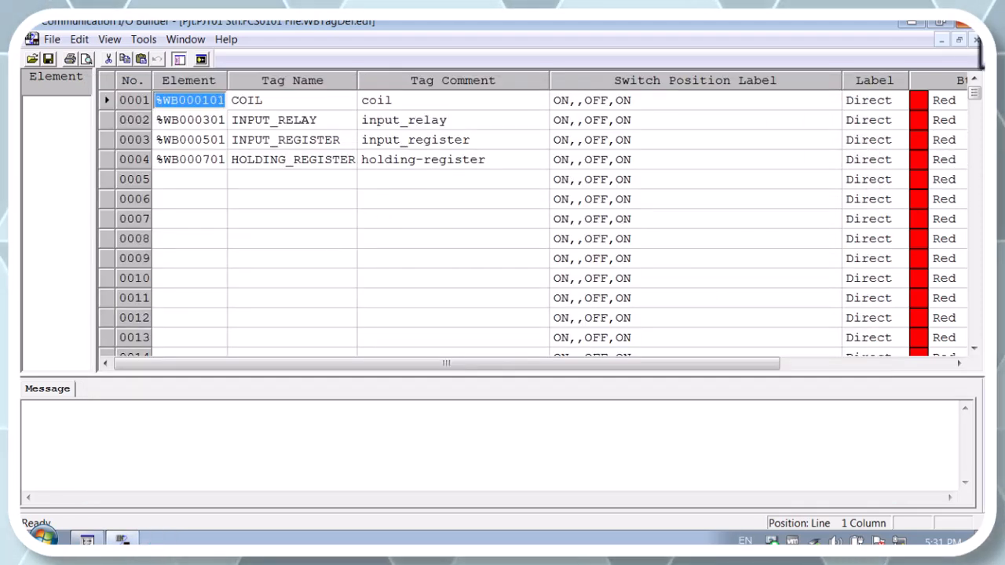
Close the Communication I/O Builder and System View, and start the ProSafe-RS Workbench
left_click(964, 22)
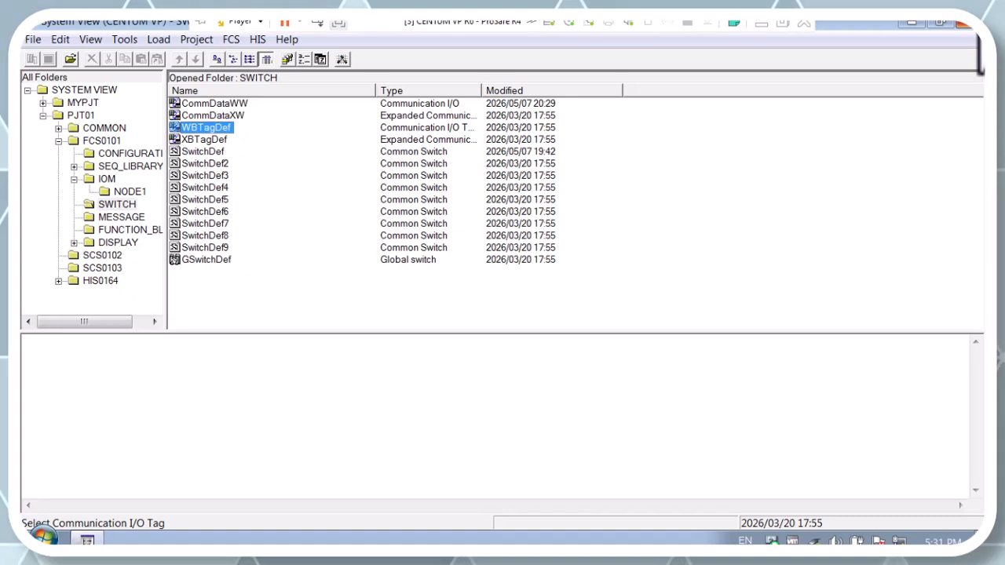
left_click(965, 24)
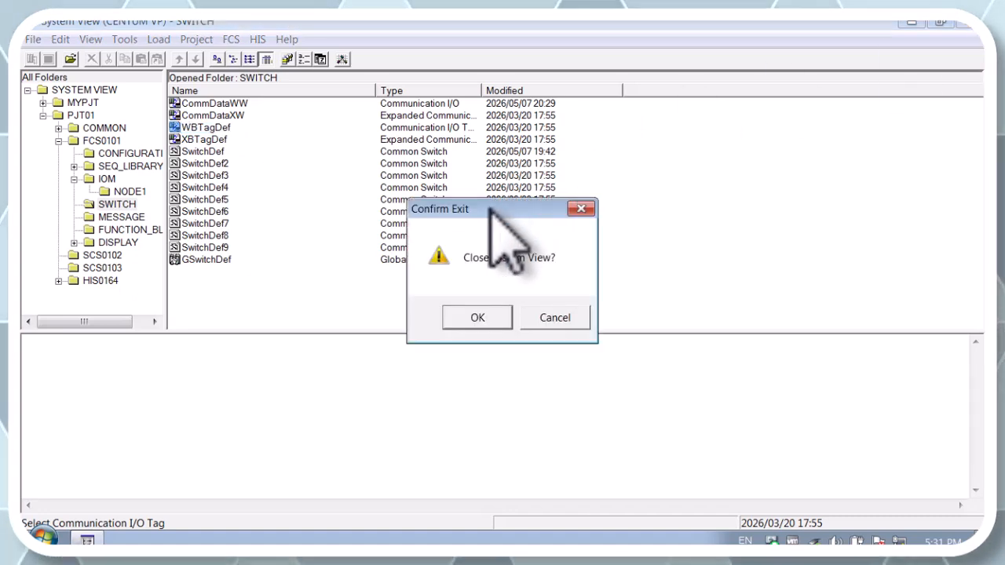
left_click_drag(491, 211, 325, 177)
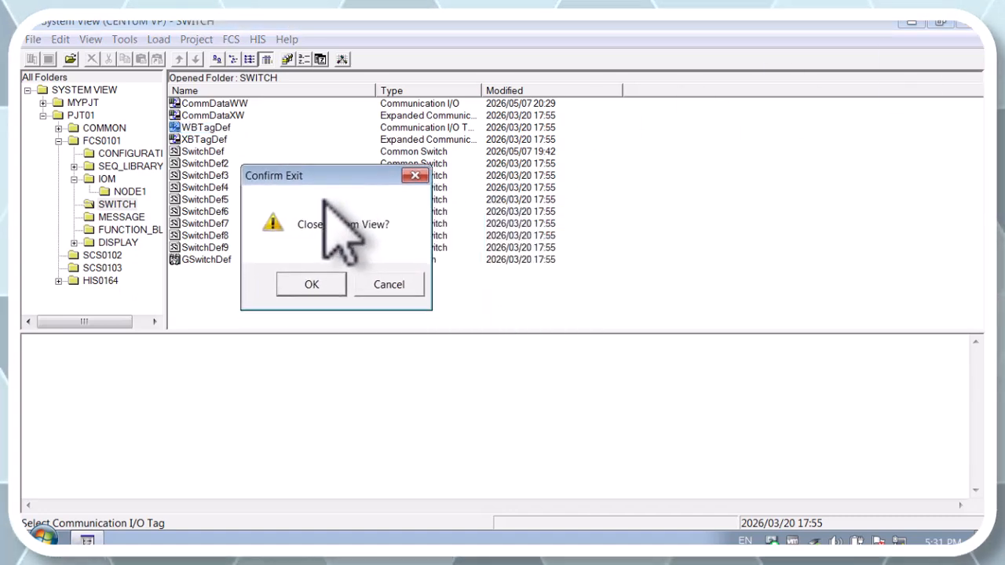
left_click(311, 284)
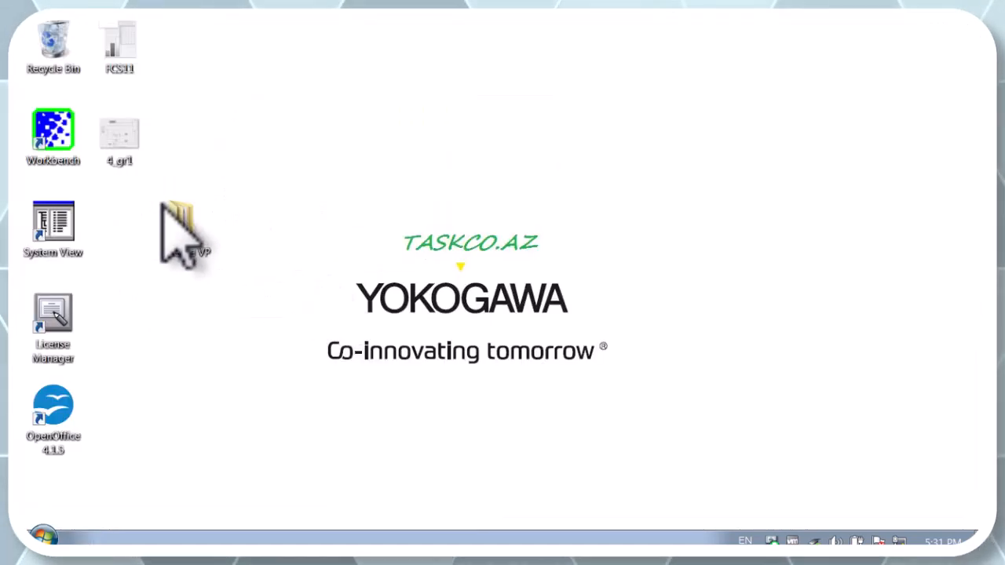
double_click(60, 141)
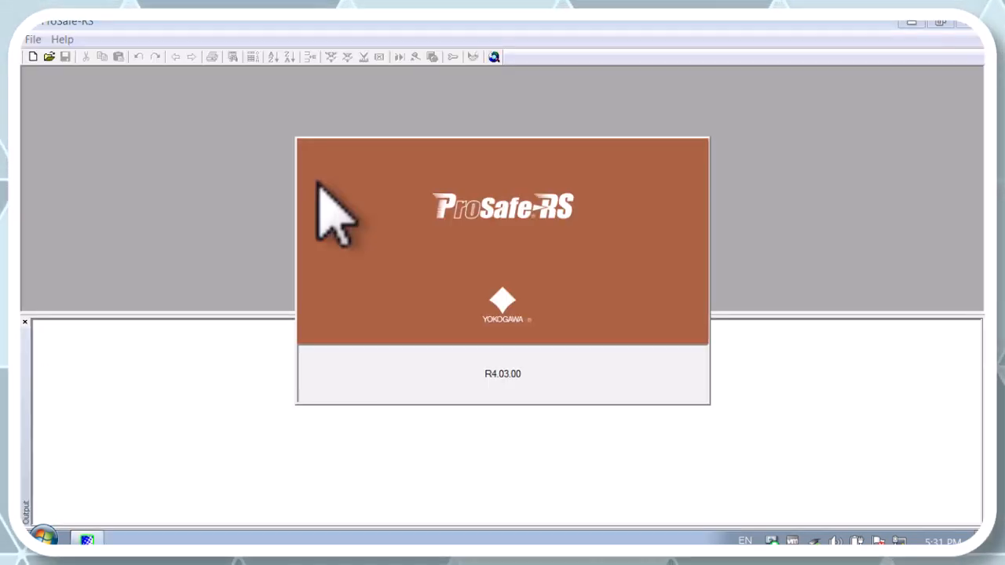
Open the SCS0102 project library (PrjLibrary) from the TRANING folder
left_click(33, 39)
left_click(49, 70)
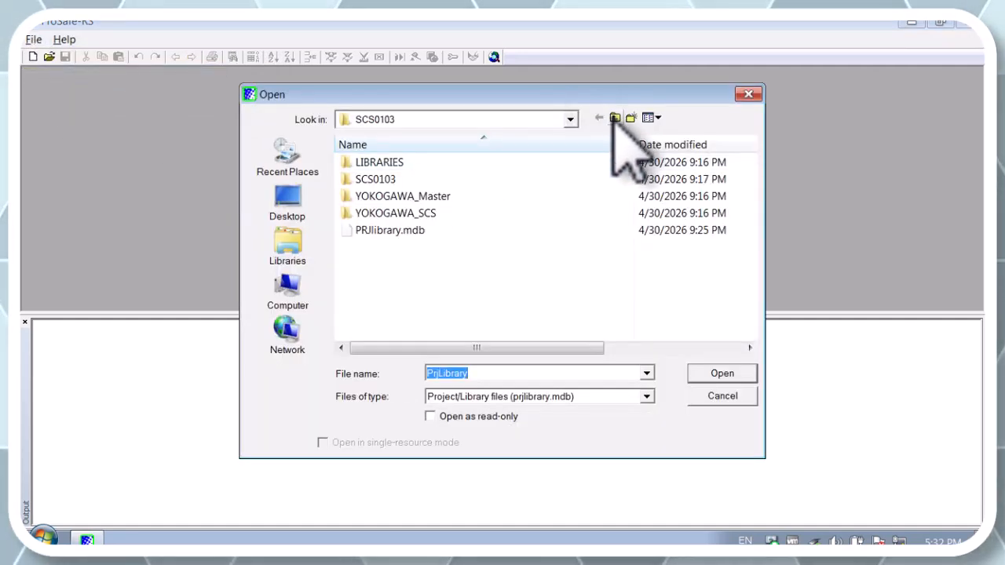
left_click(616, 119)
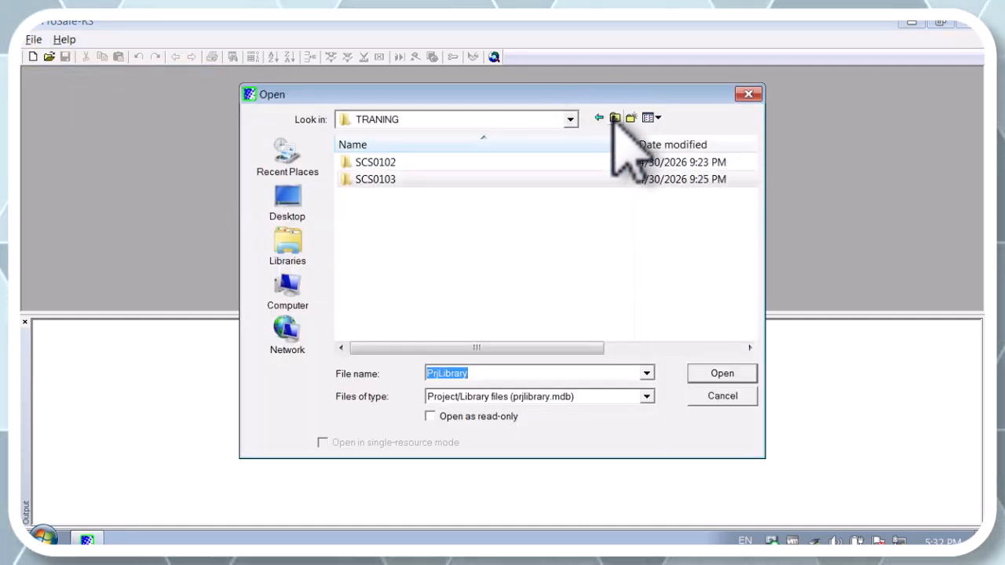
double_click(388, 164)
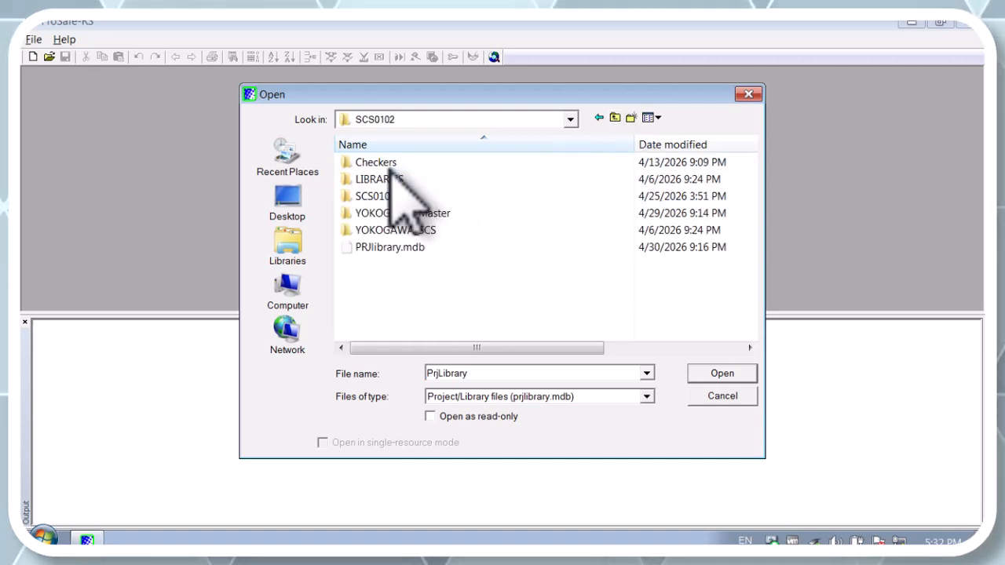
left_click(706, 375)
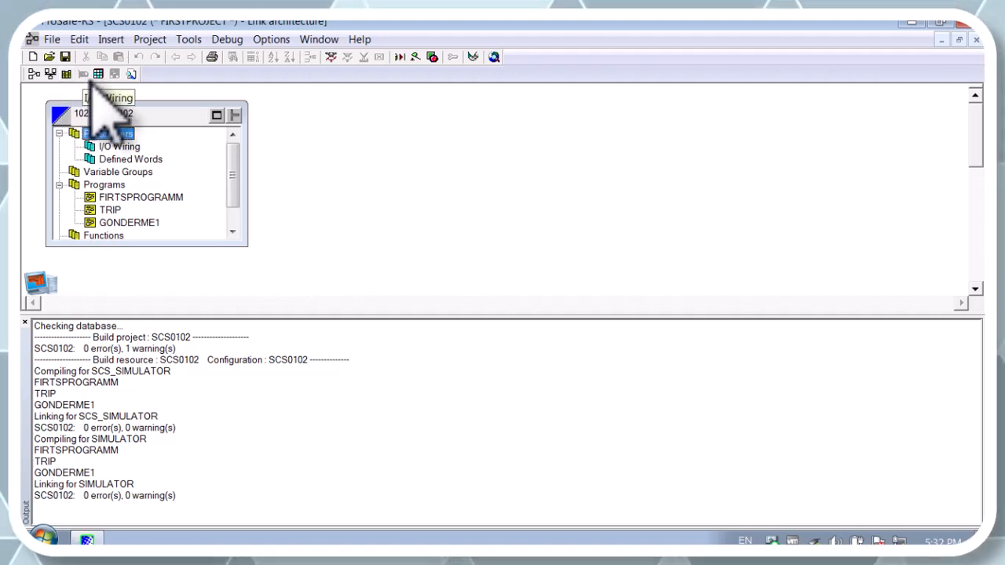
Add the ALE111 Ethernet Communication Module (10BASE-T, 1-Port) as device index 5 in the I/O Wiring of resource SCS0102
left_click(160, 115)
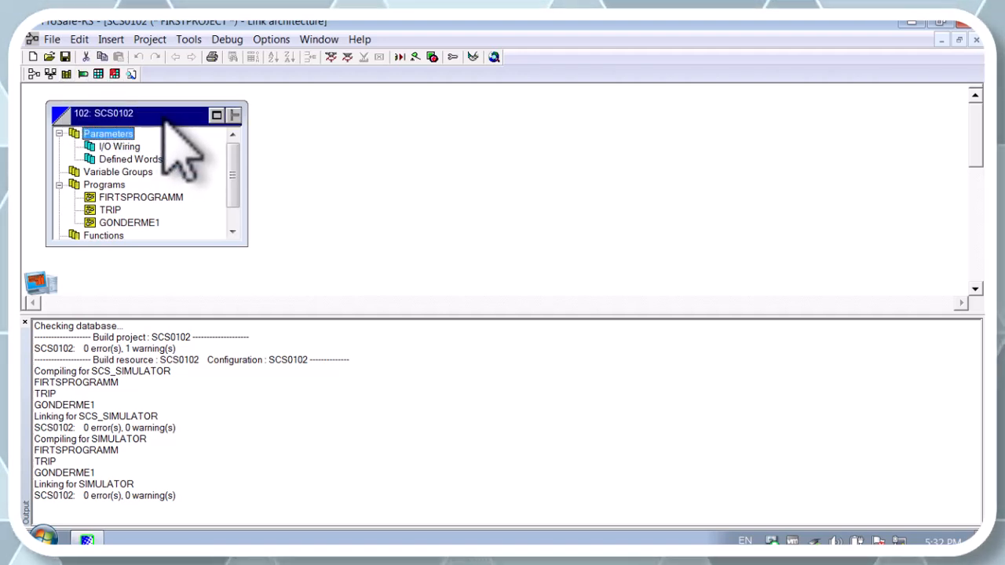
left_click(67, 74)
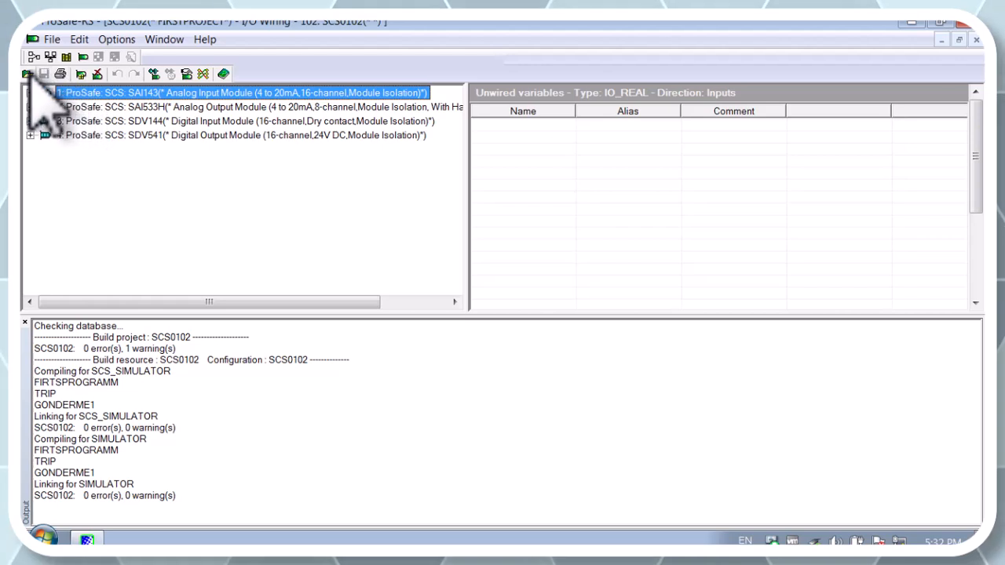
left_click(81, 75)
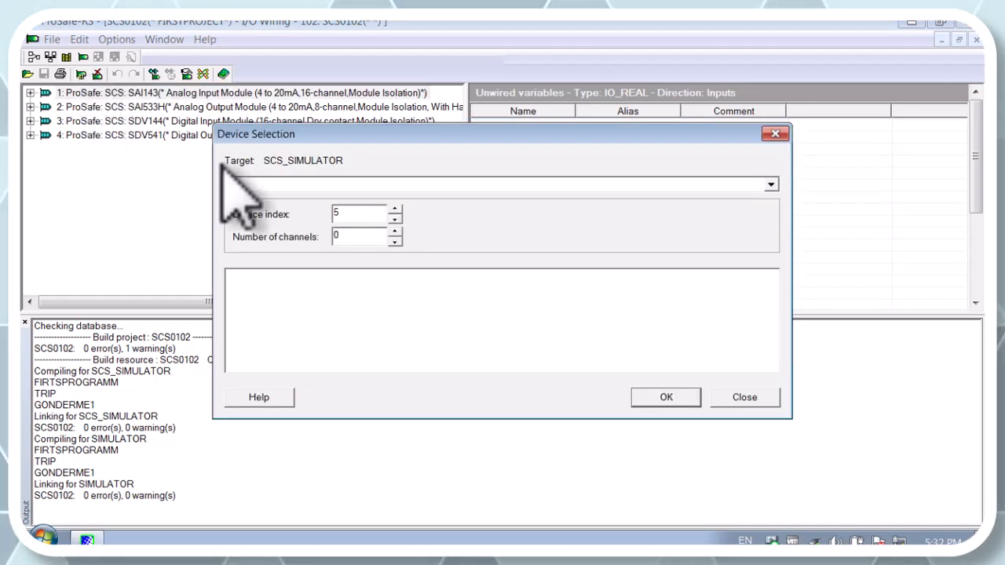
left_click(770, 184)
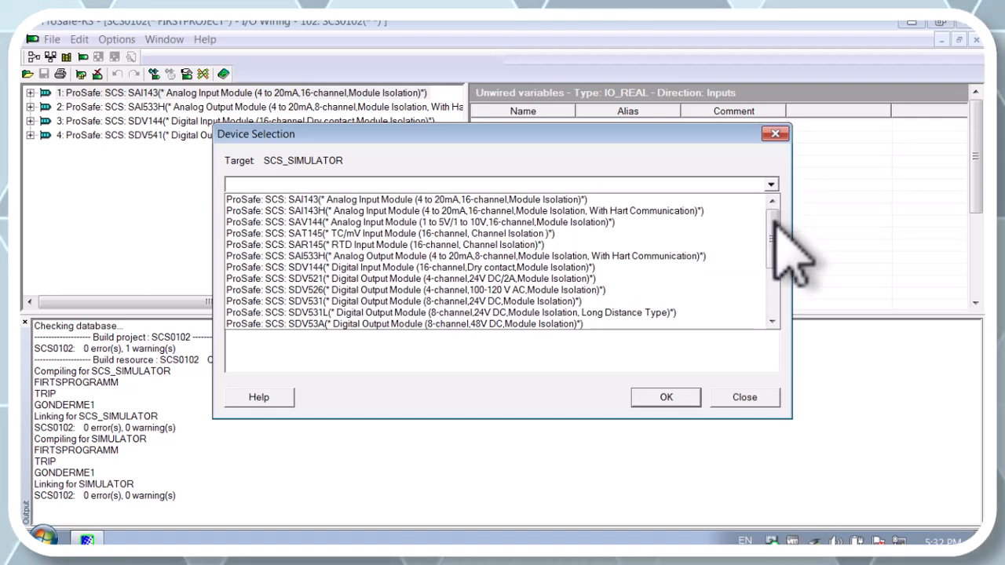
left_click_drag(772, 223, 774, 259)
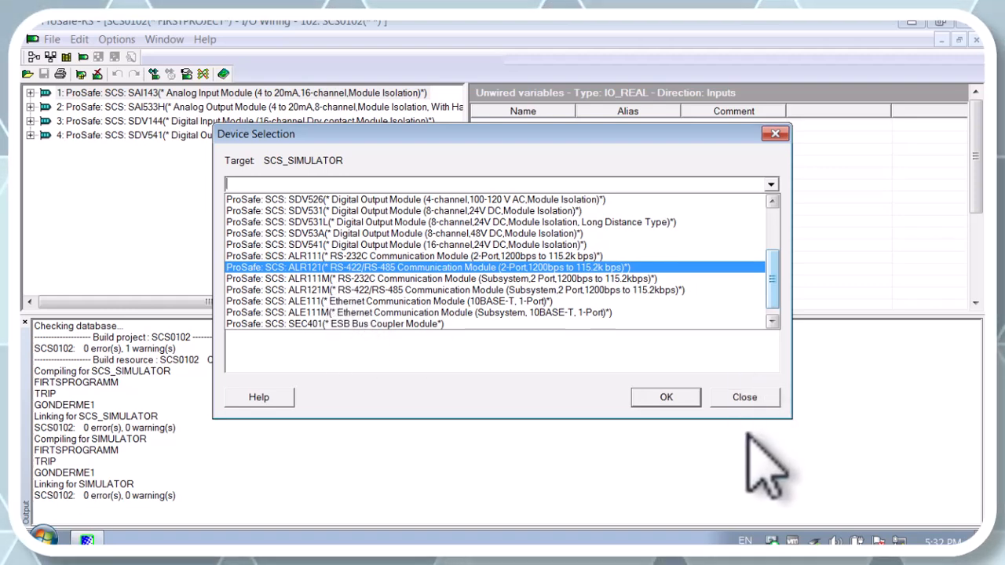
left_click(464, 302)
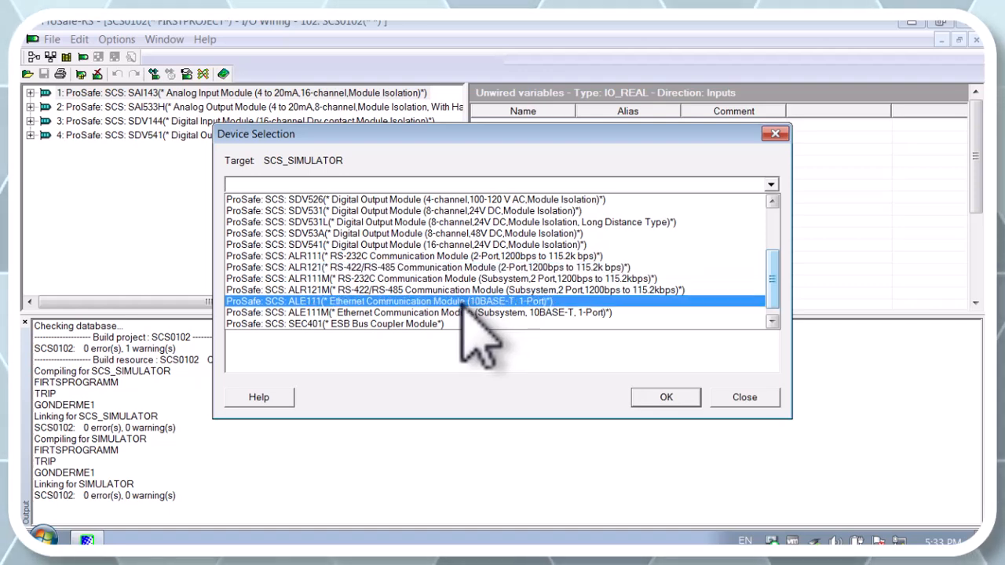
left_click(419, 314)
left_click(475, 324)
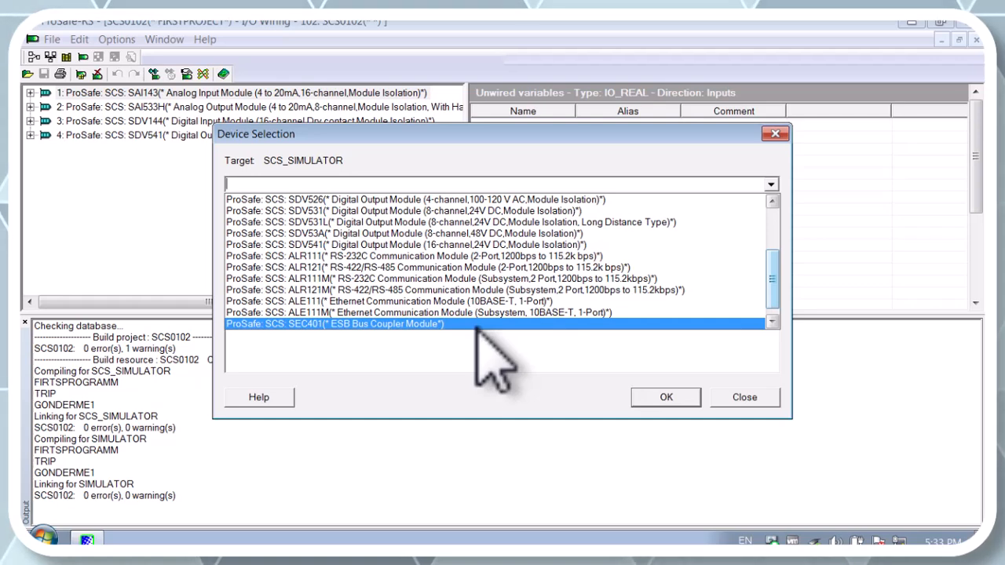
left_click(474, 300)
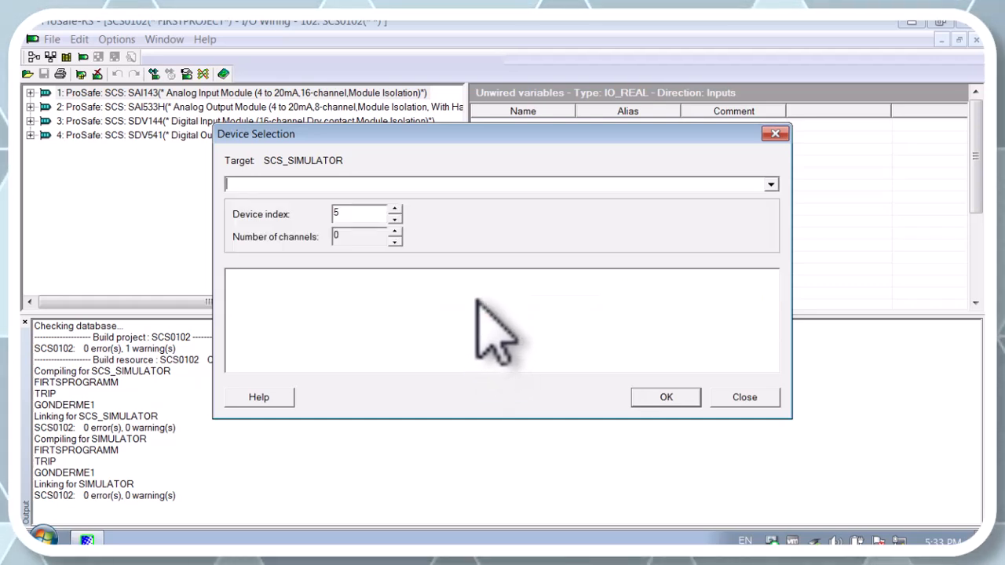
left_click(660, 399)
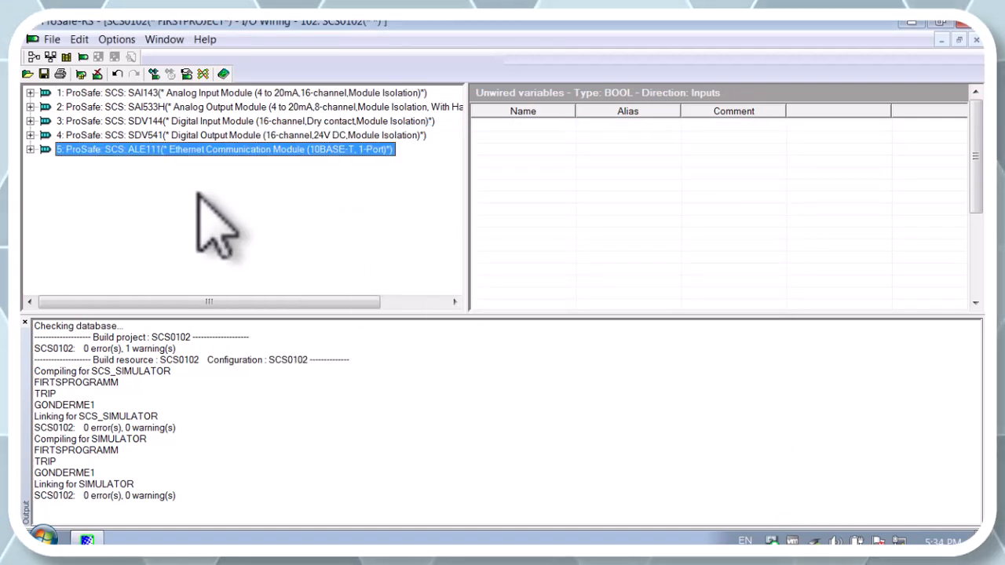
Check the node and slot parameters of the SDV541 digital output module, and collapse its entry
left_click(30, 135)
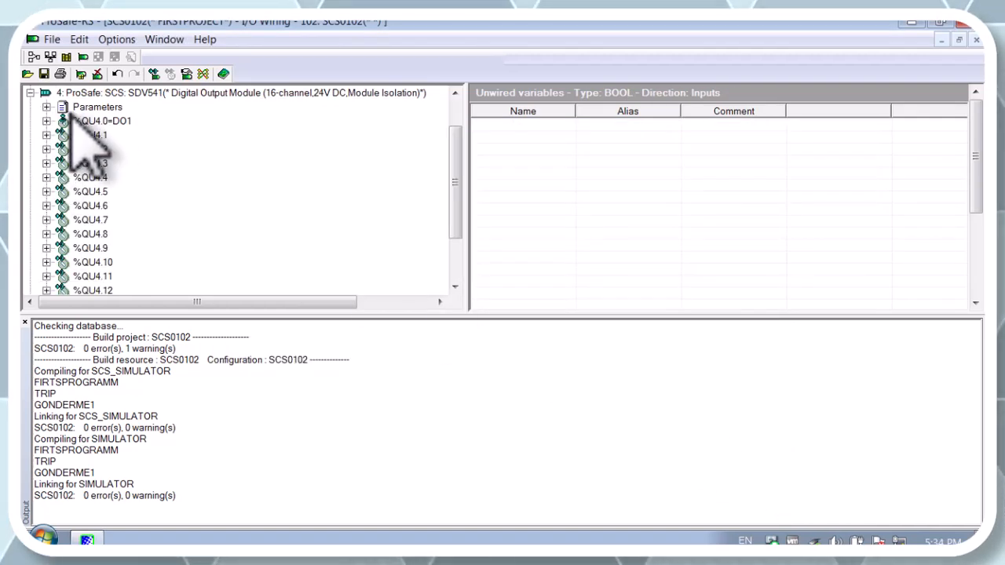
double_click(98, 107)
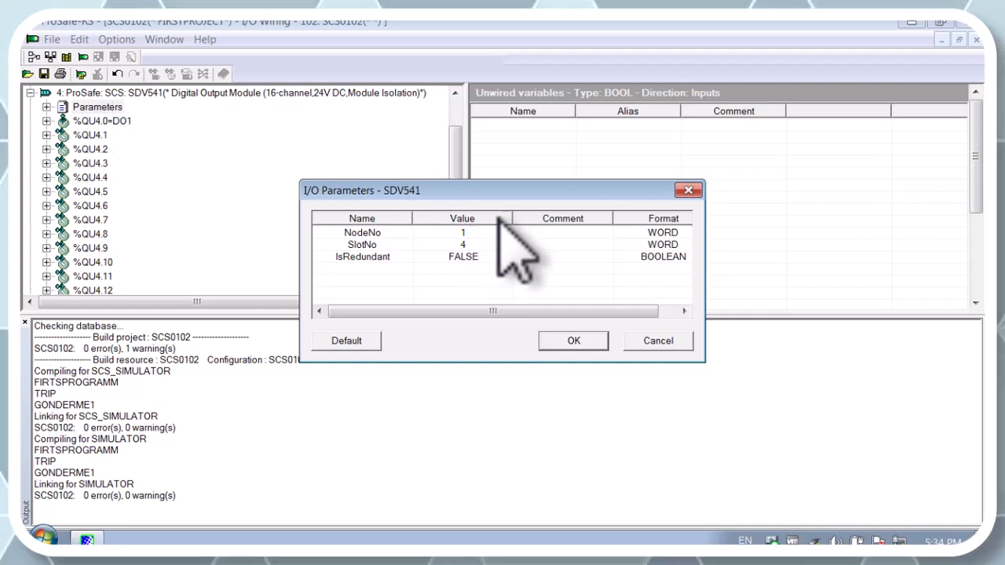
left_click(688, 190)
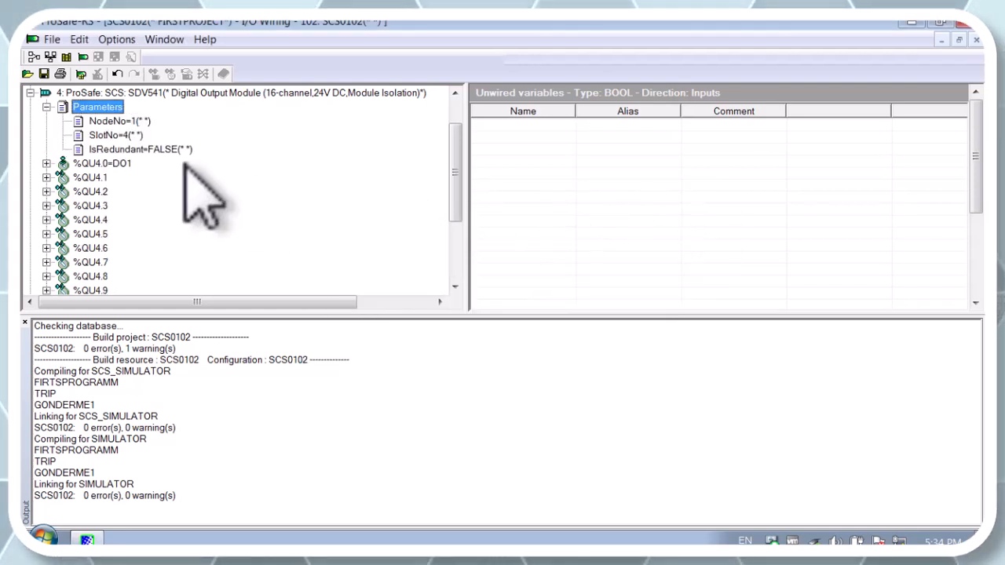
left_click(30, 93)
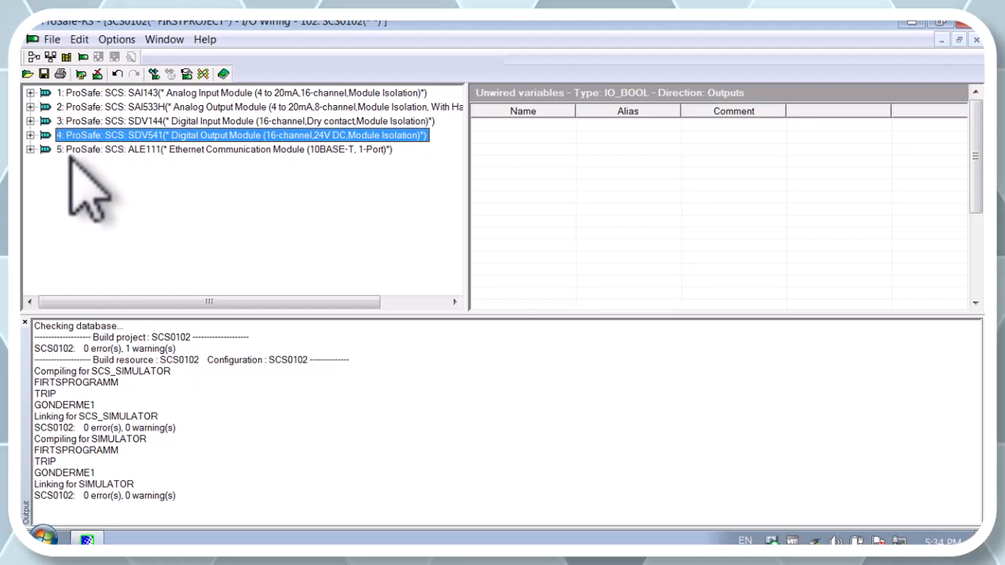
Set the ALE111 module's I/O parameters to NodeNo 1 and SlotNo 5
left_click(69, 149)
left_click(29, 149)
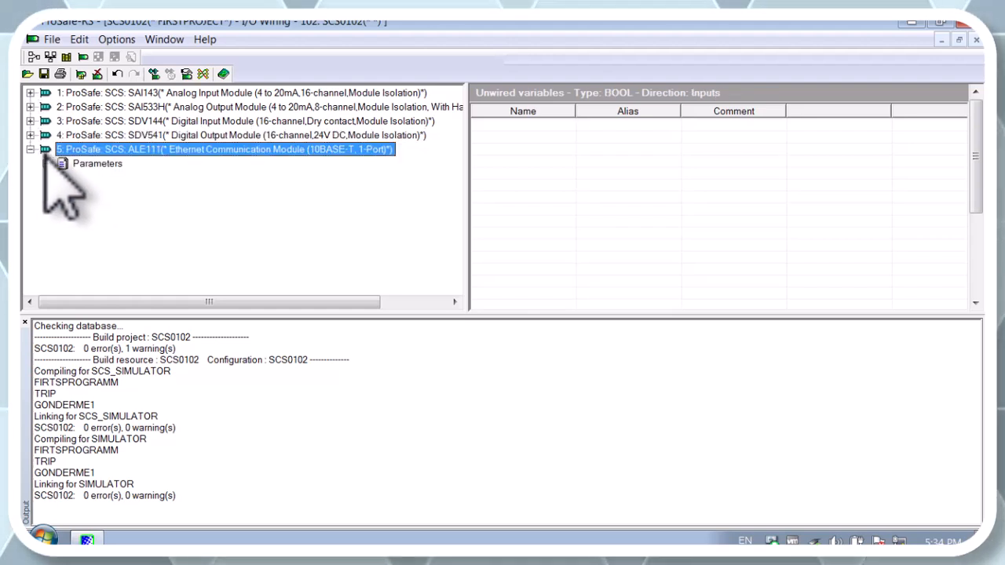
double_click(77, 163)
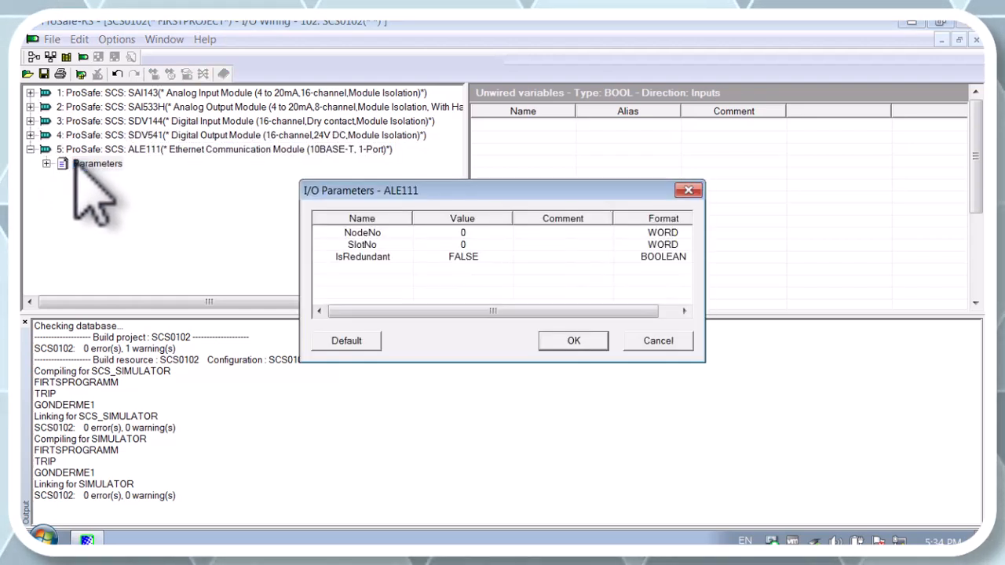
double_click(468, 233)
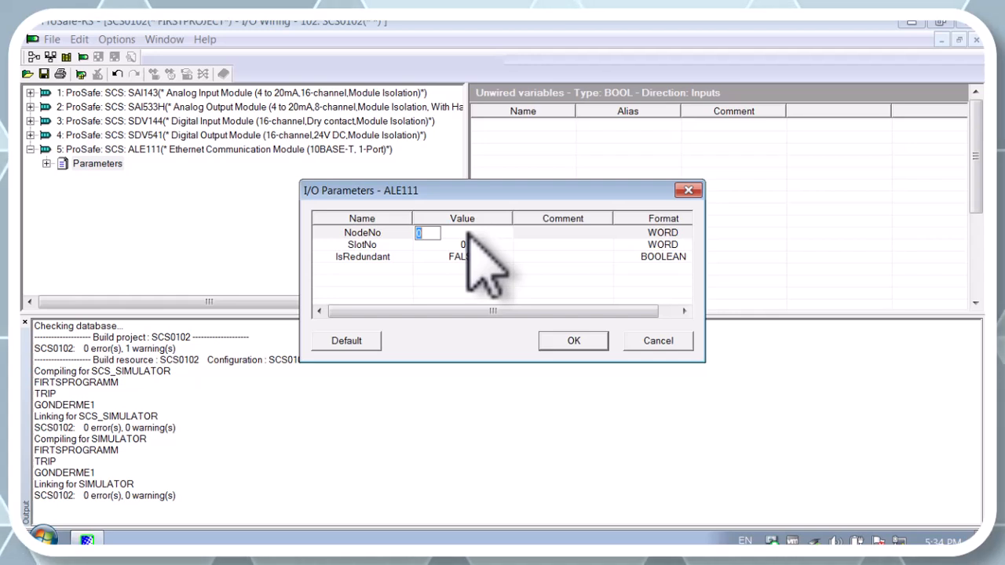
left_click(469, 245)
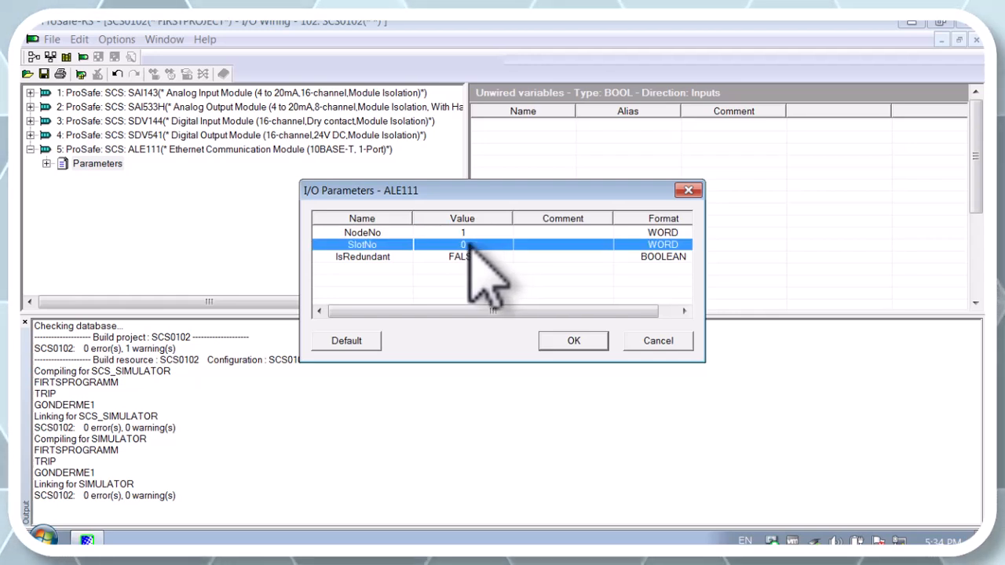
double_click(470, 245)
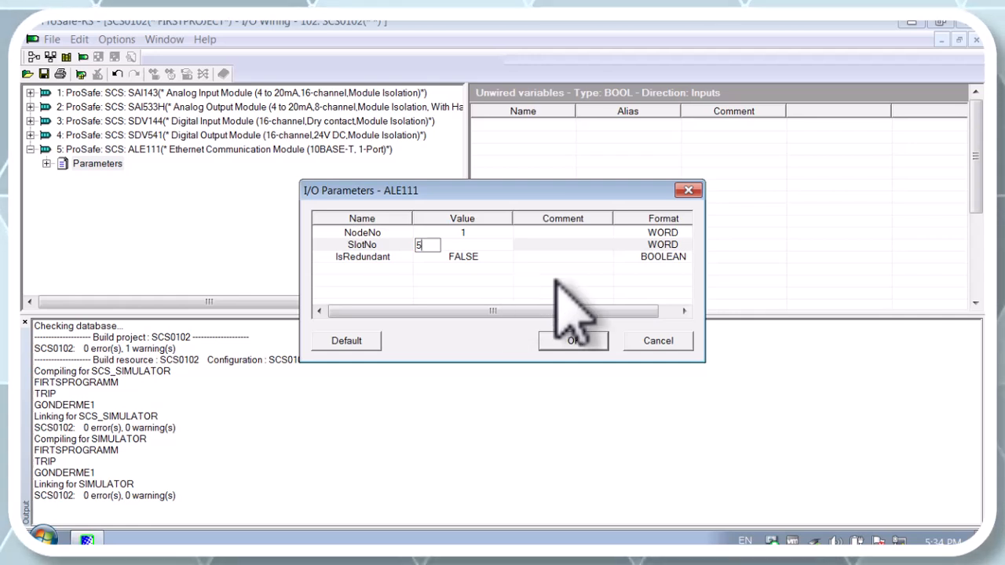
key("Return")
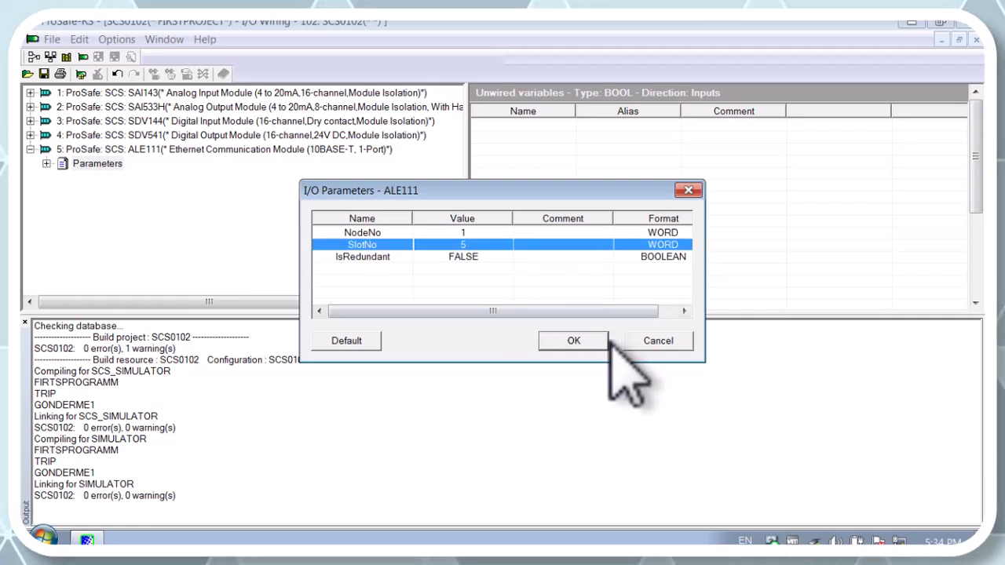
left_click(603, 340)
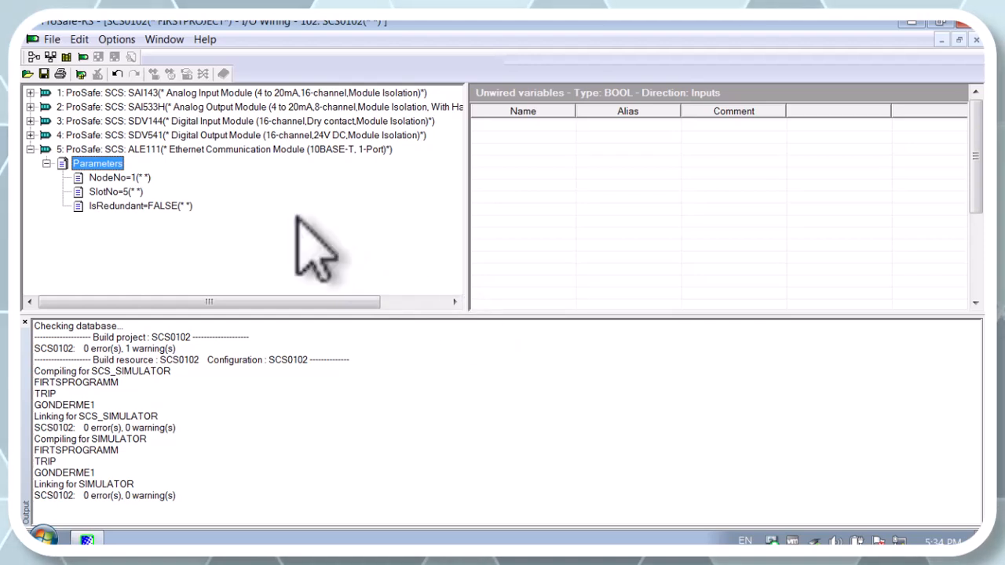
Save the I/O Wiring modifications and close the Workbench
left_click(45, 74)
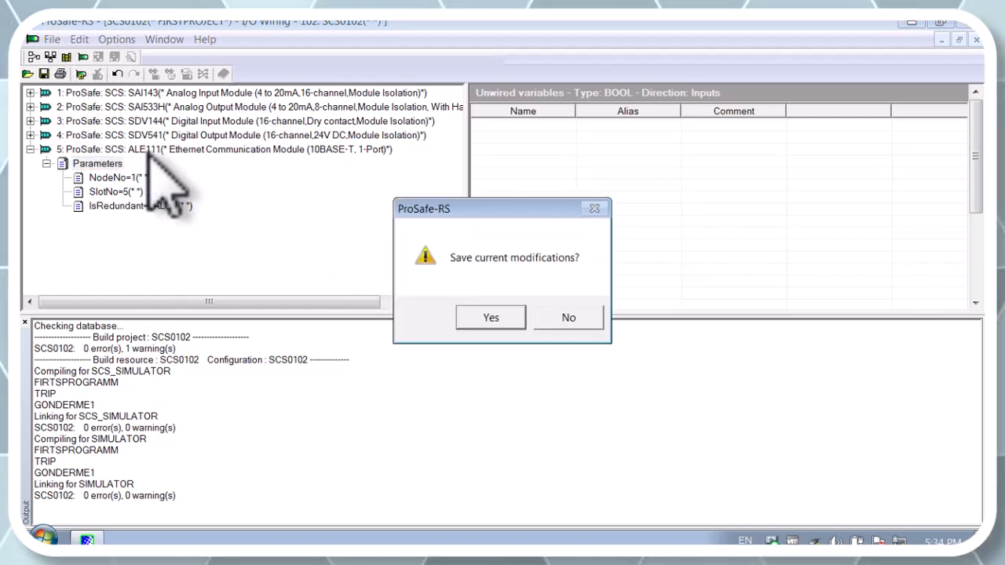
left_click(482, 314)
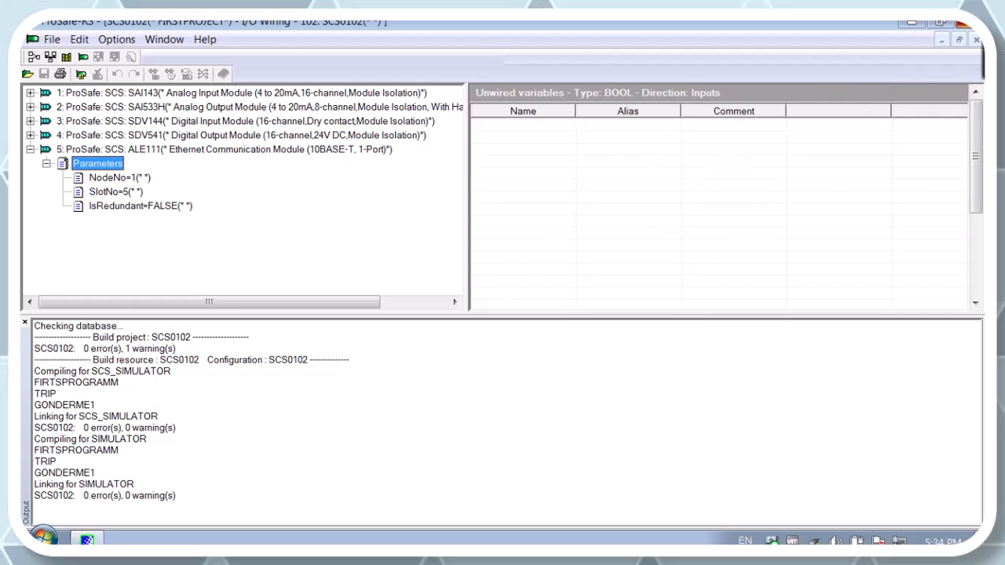
left_click(980, 21)
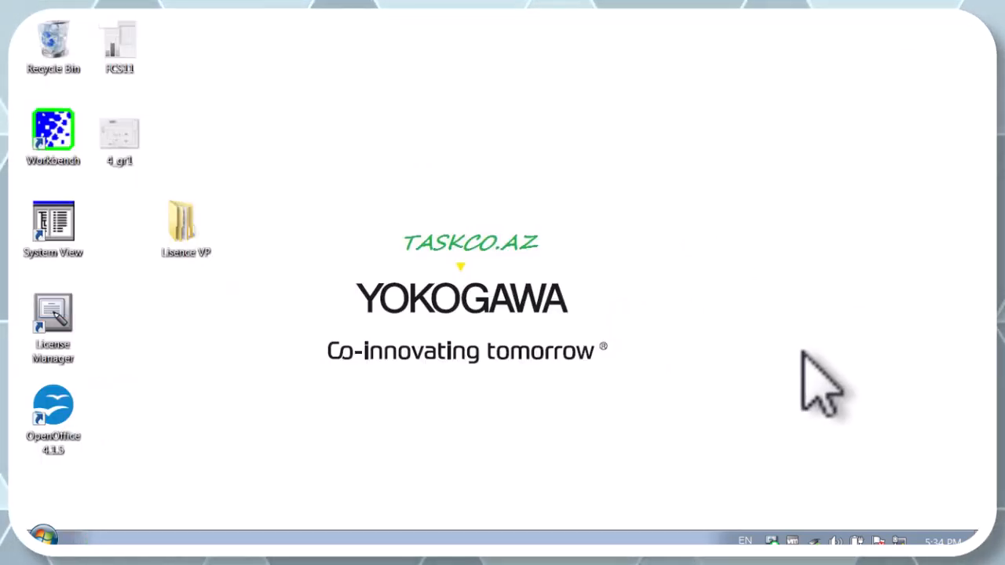